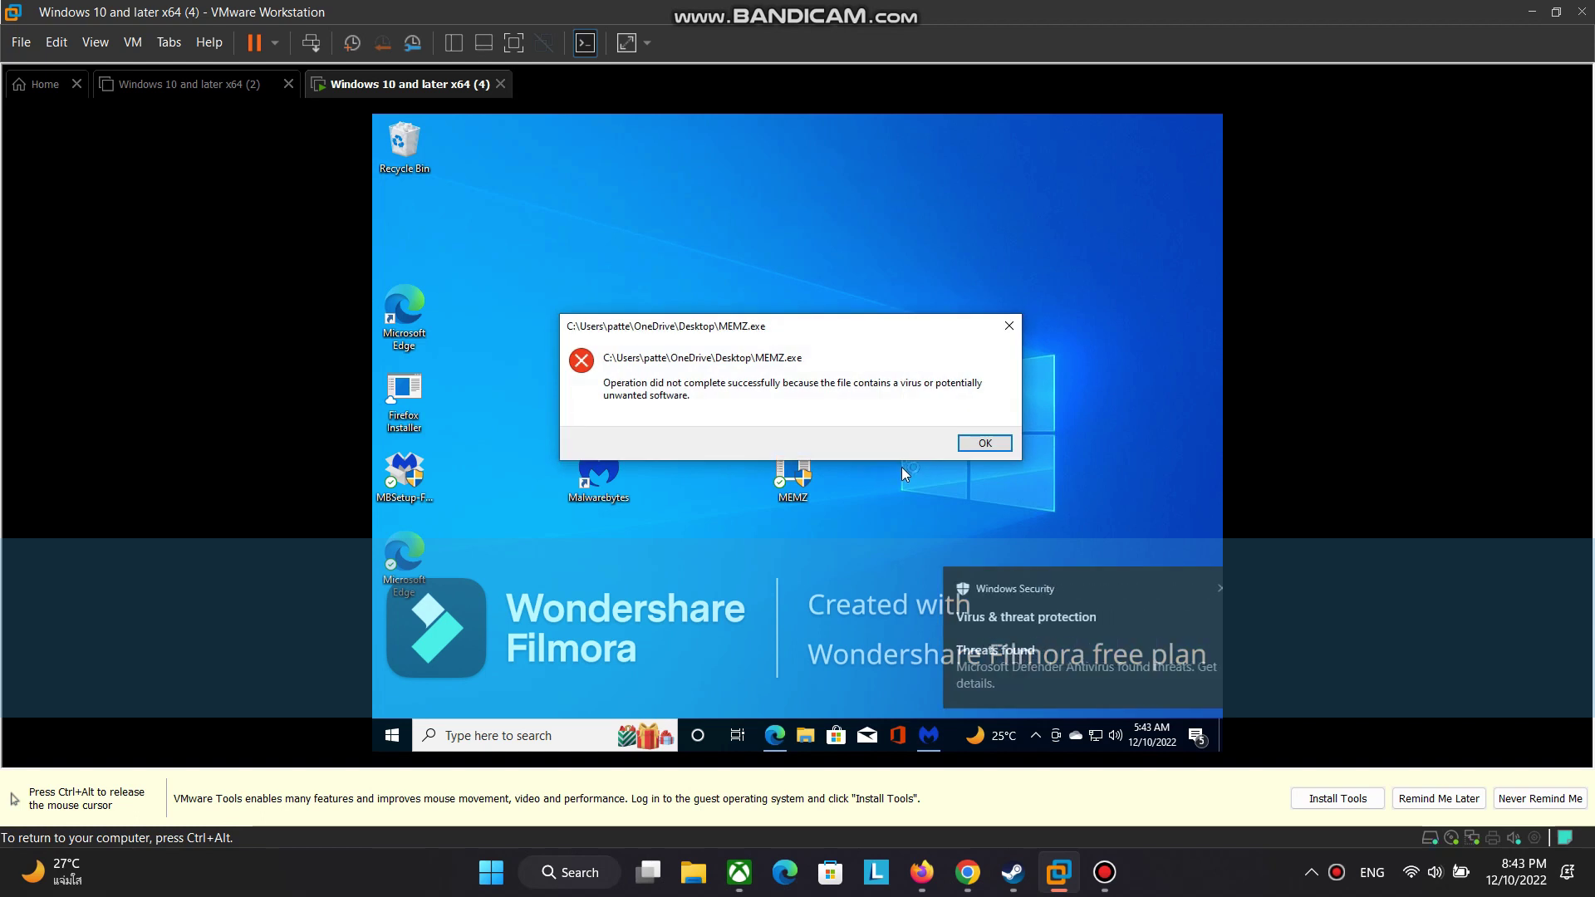
# - Dismiss the MEMZ.exe error, check the protection status in Malwarebytes, and close its window
pyautogui.click(964, 445)
pyautogui.doubleClick(590, 477)
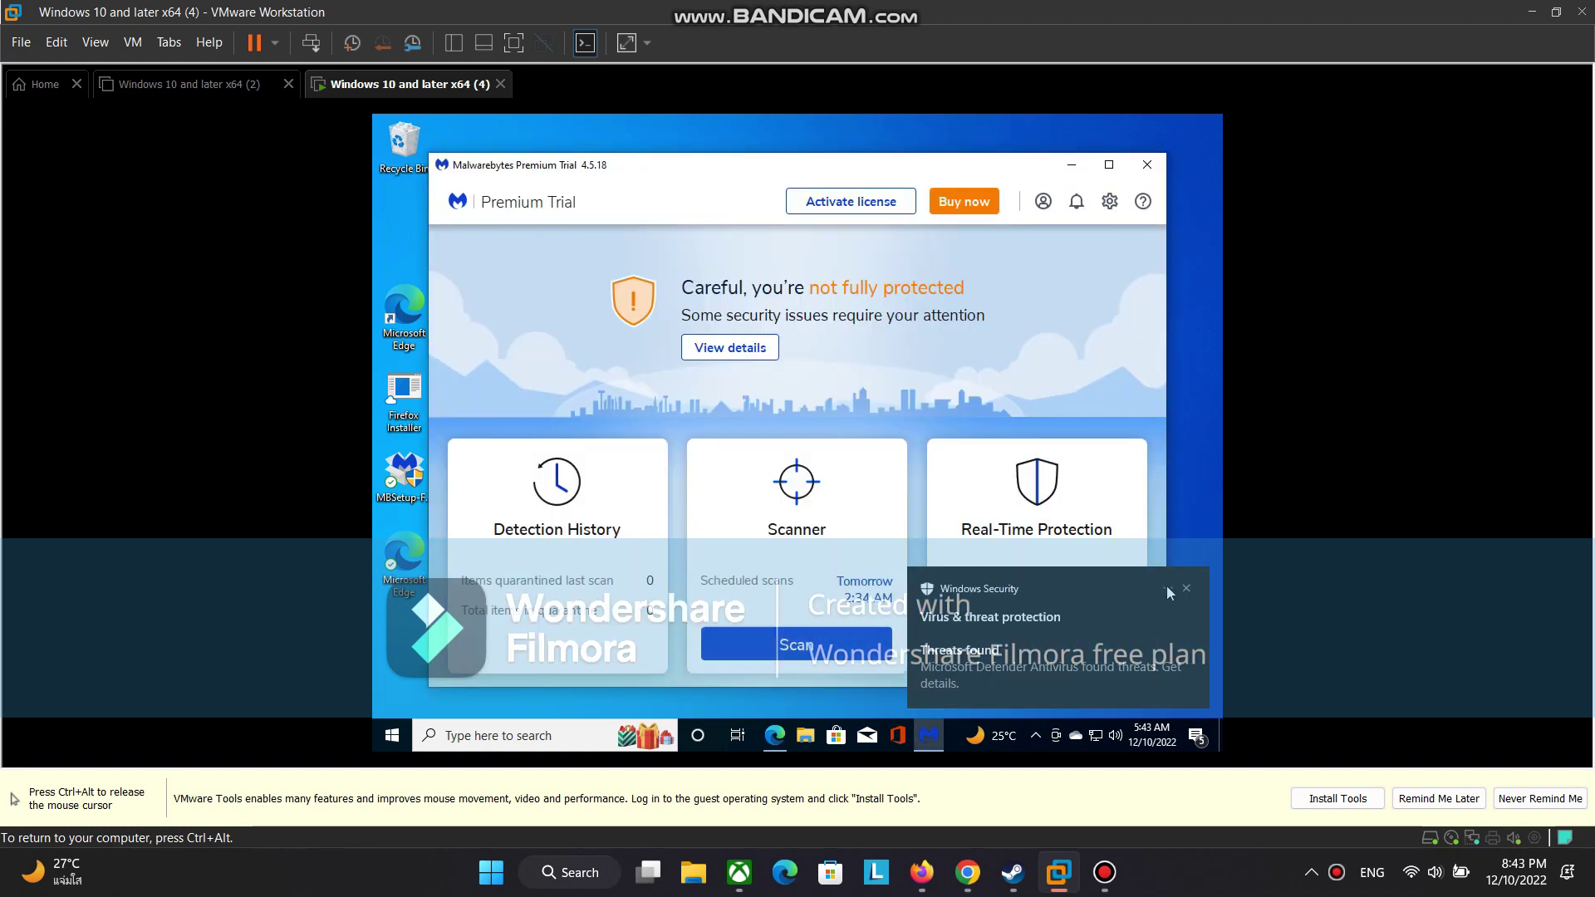
pyautogui.click(1189, 589)
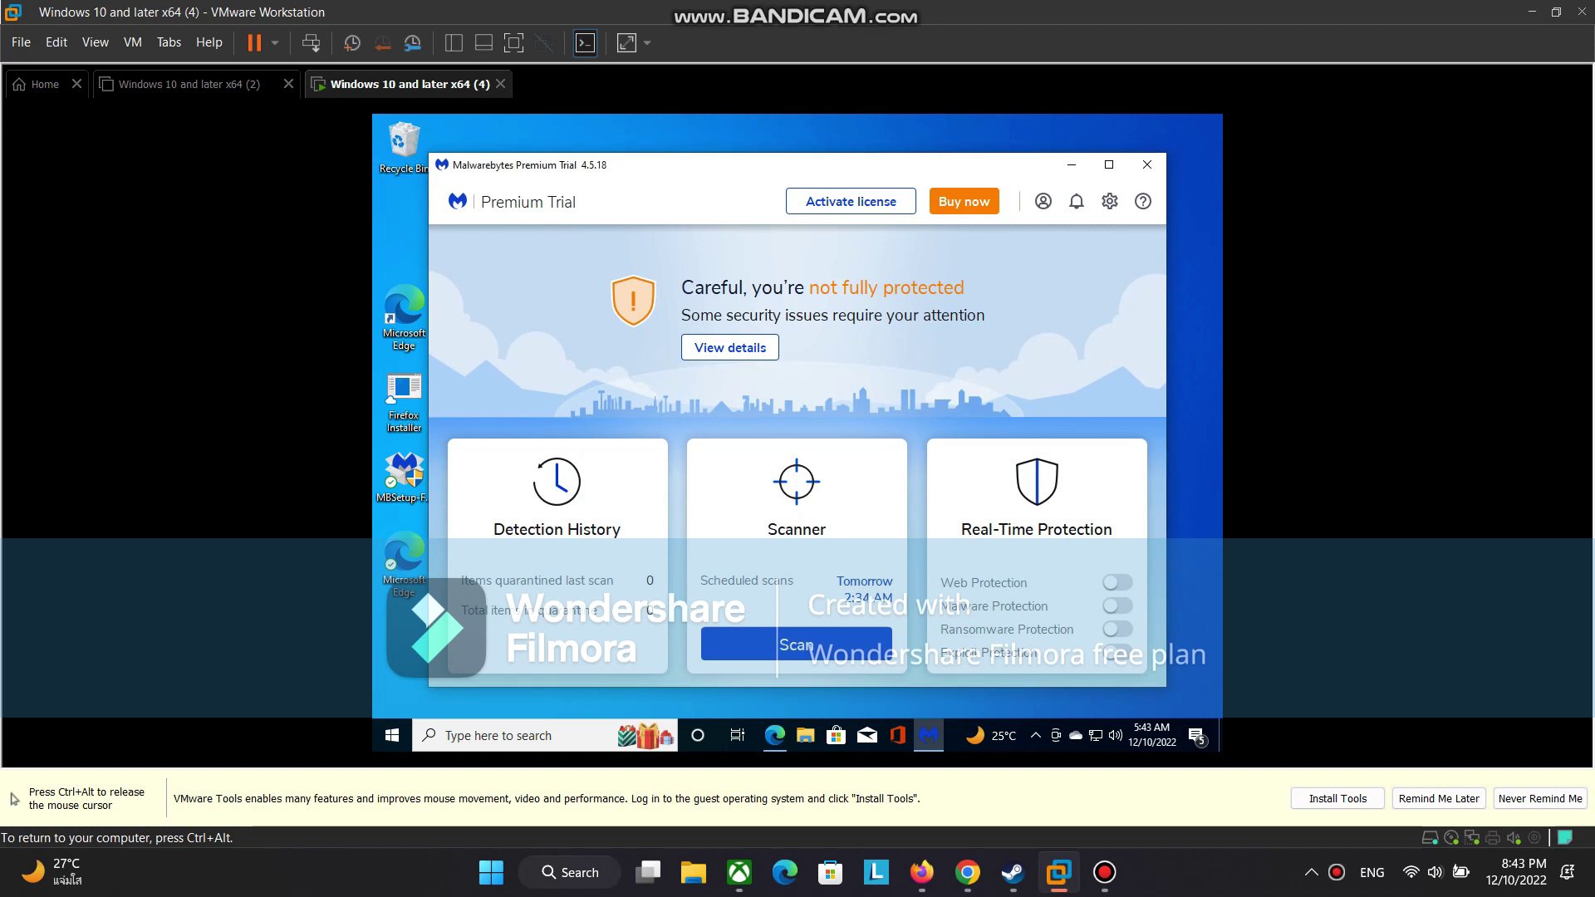
pyautogui.click(1147, 165)
# - Try to run MEMZ from the virtual machine's desktop and dismiss the error
pyautogui.doubleClick(804, 477)
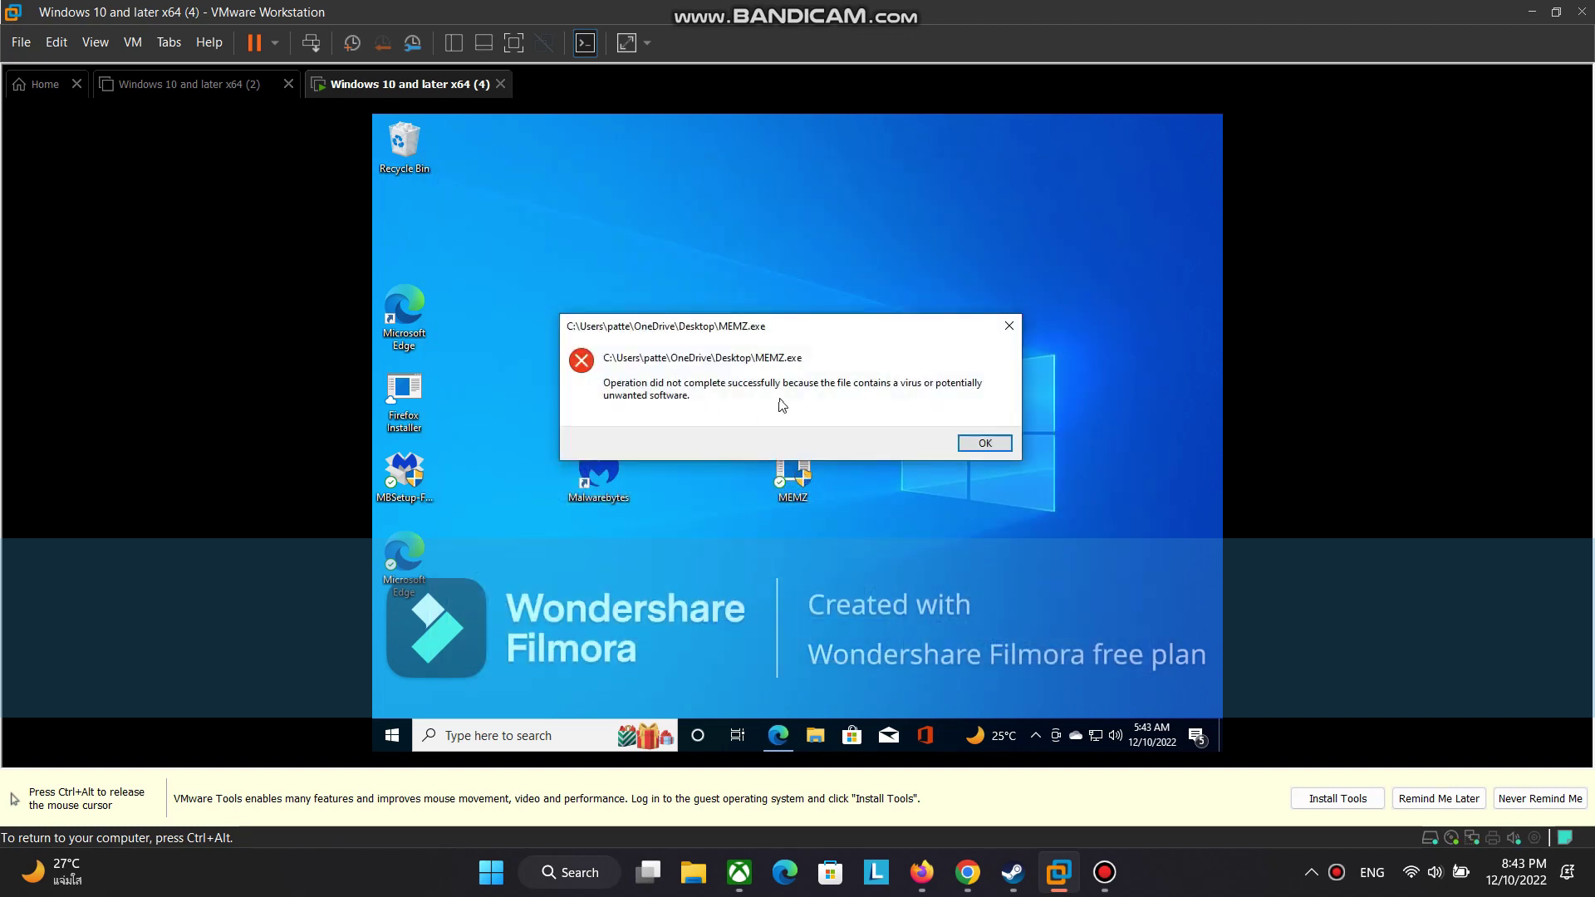
pyautogui.click(985, 443)
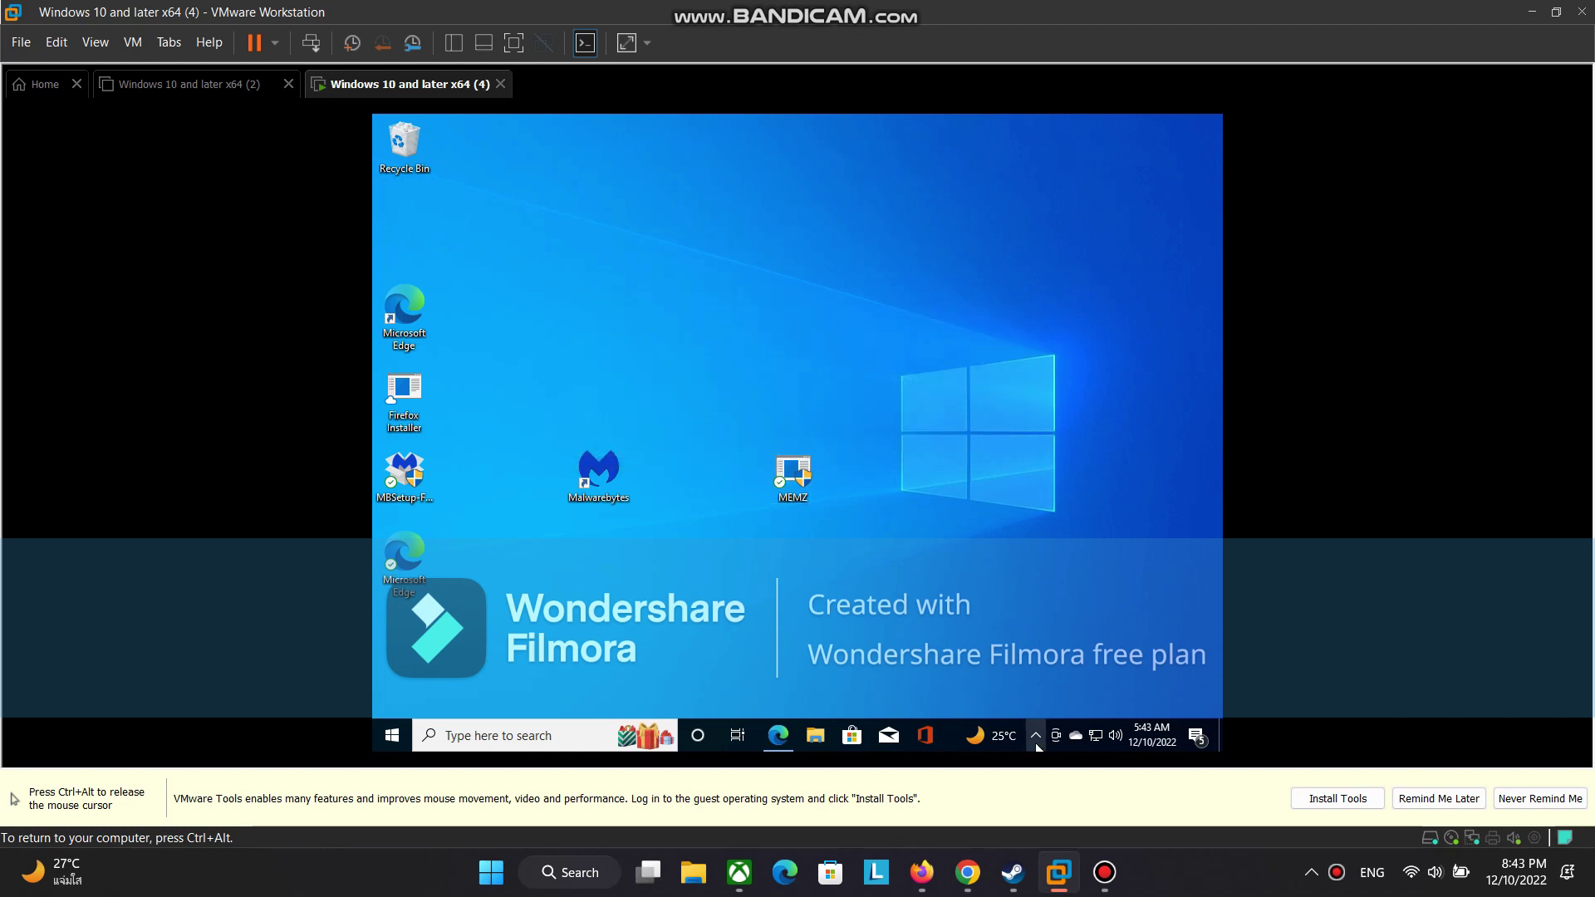
# - Open Windows Security and review the current threats under Virus & threat protection
pyautogui.click(1035, 736)
pyautogui.click(1023, 702)
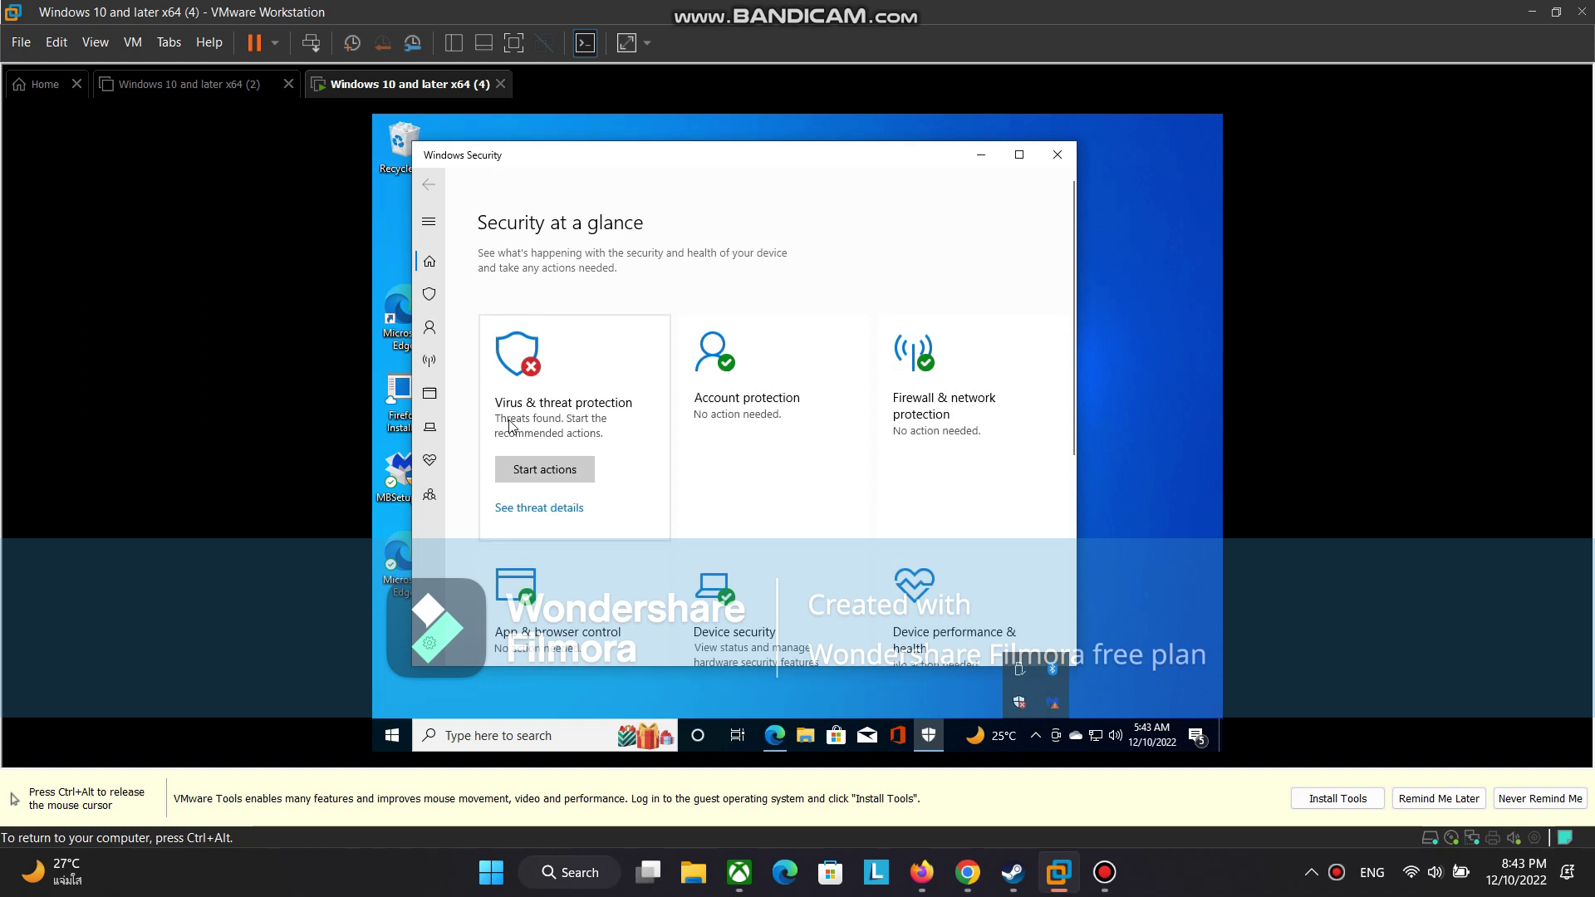
pyautogui.click(512, 427)
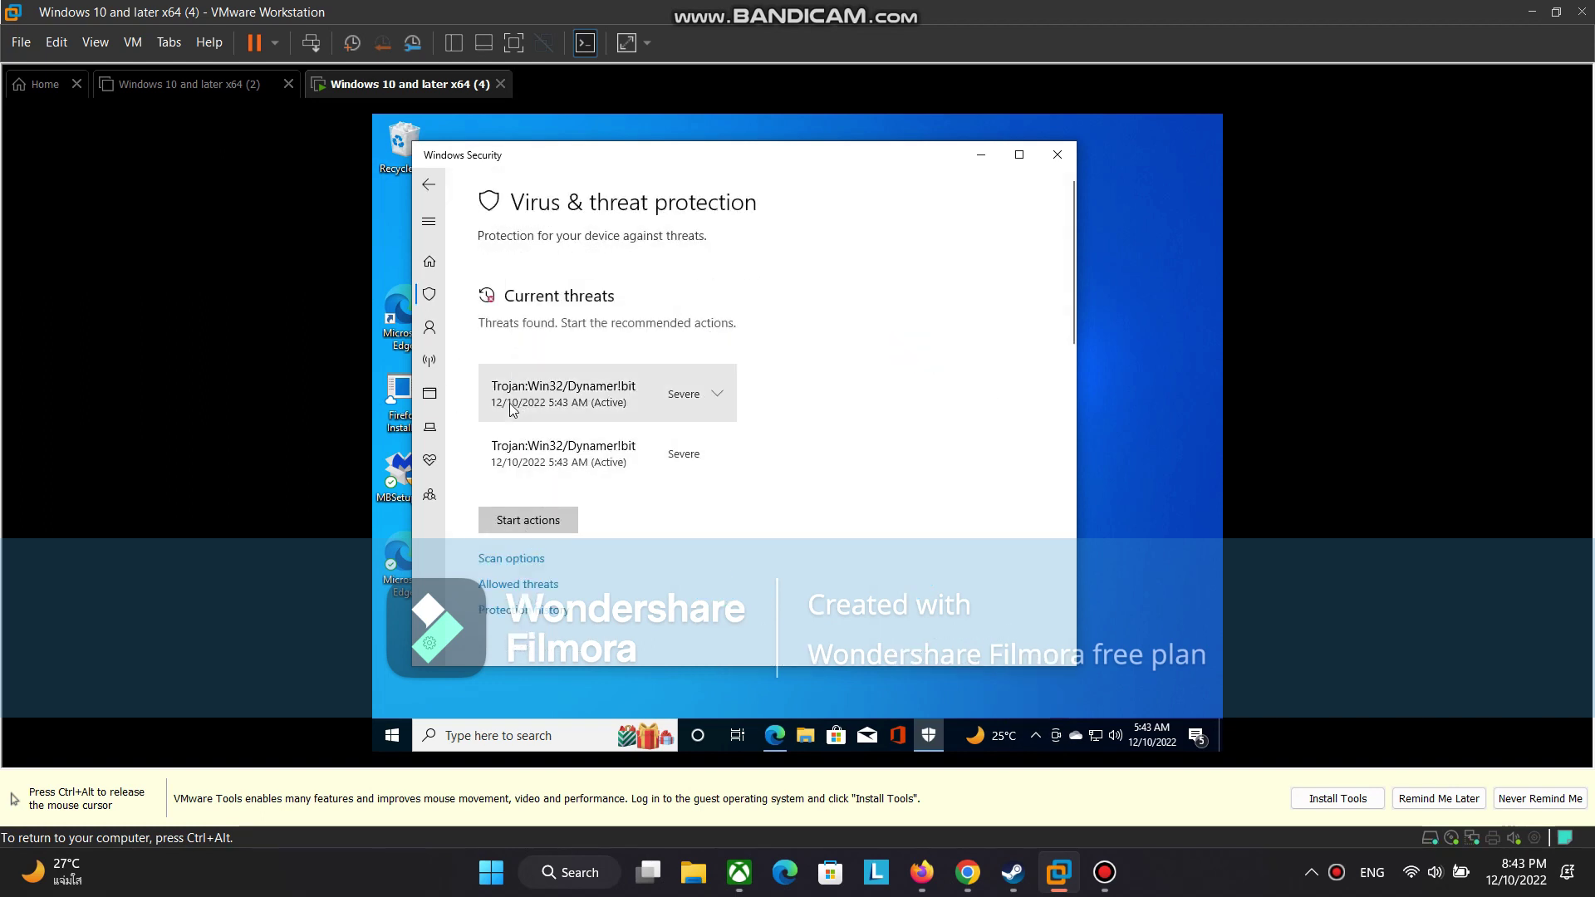
pyautogui.click(430, 329)
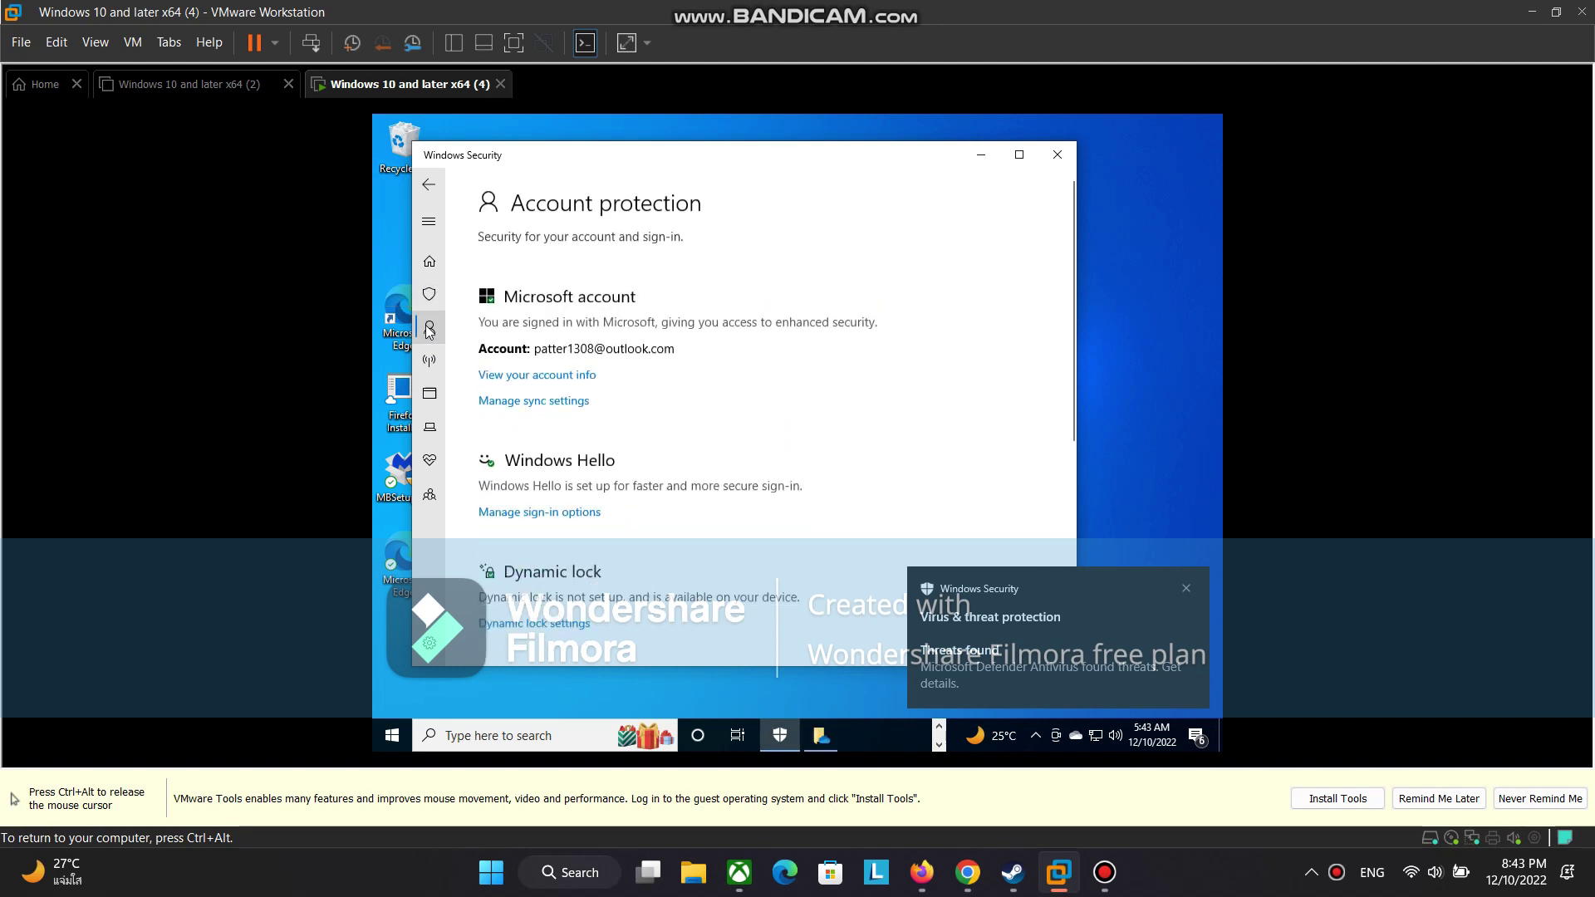
pyautogui.click(430, 297)
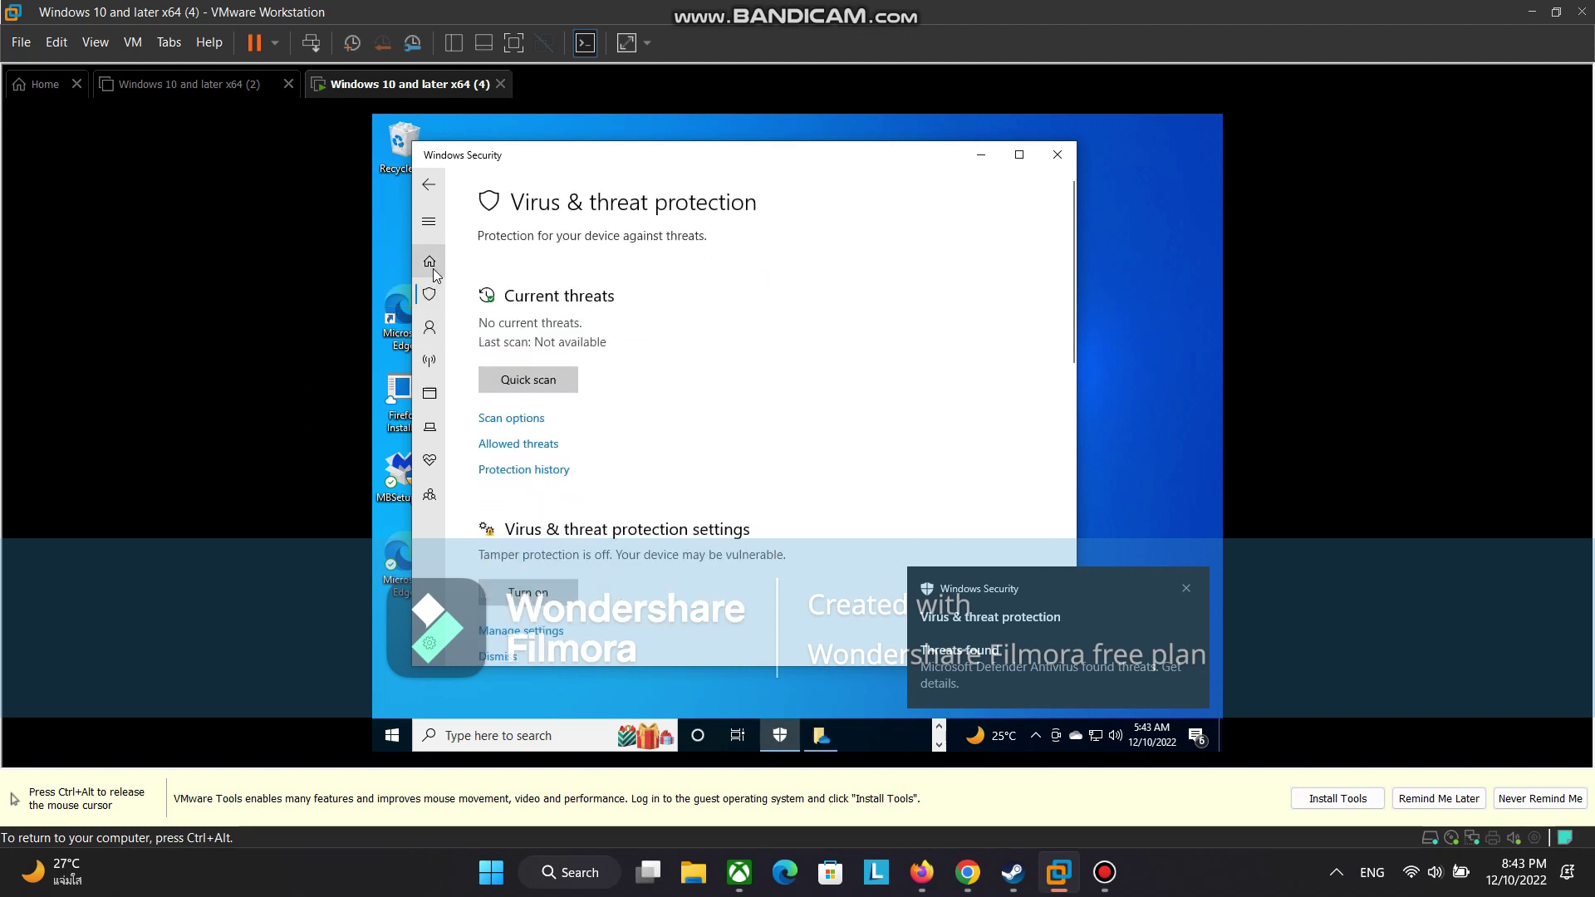
pyautogui.click(432, 267)
pyautogui.click(430, 295)
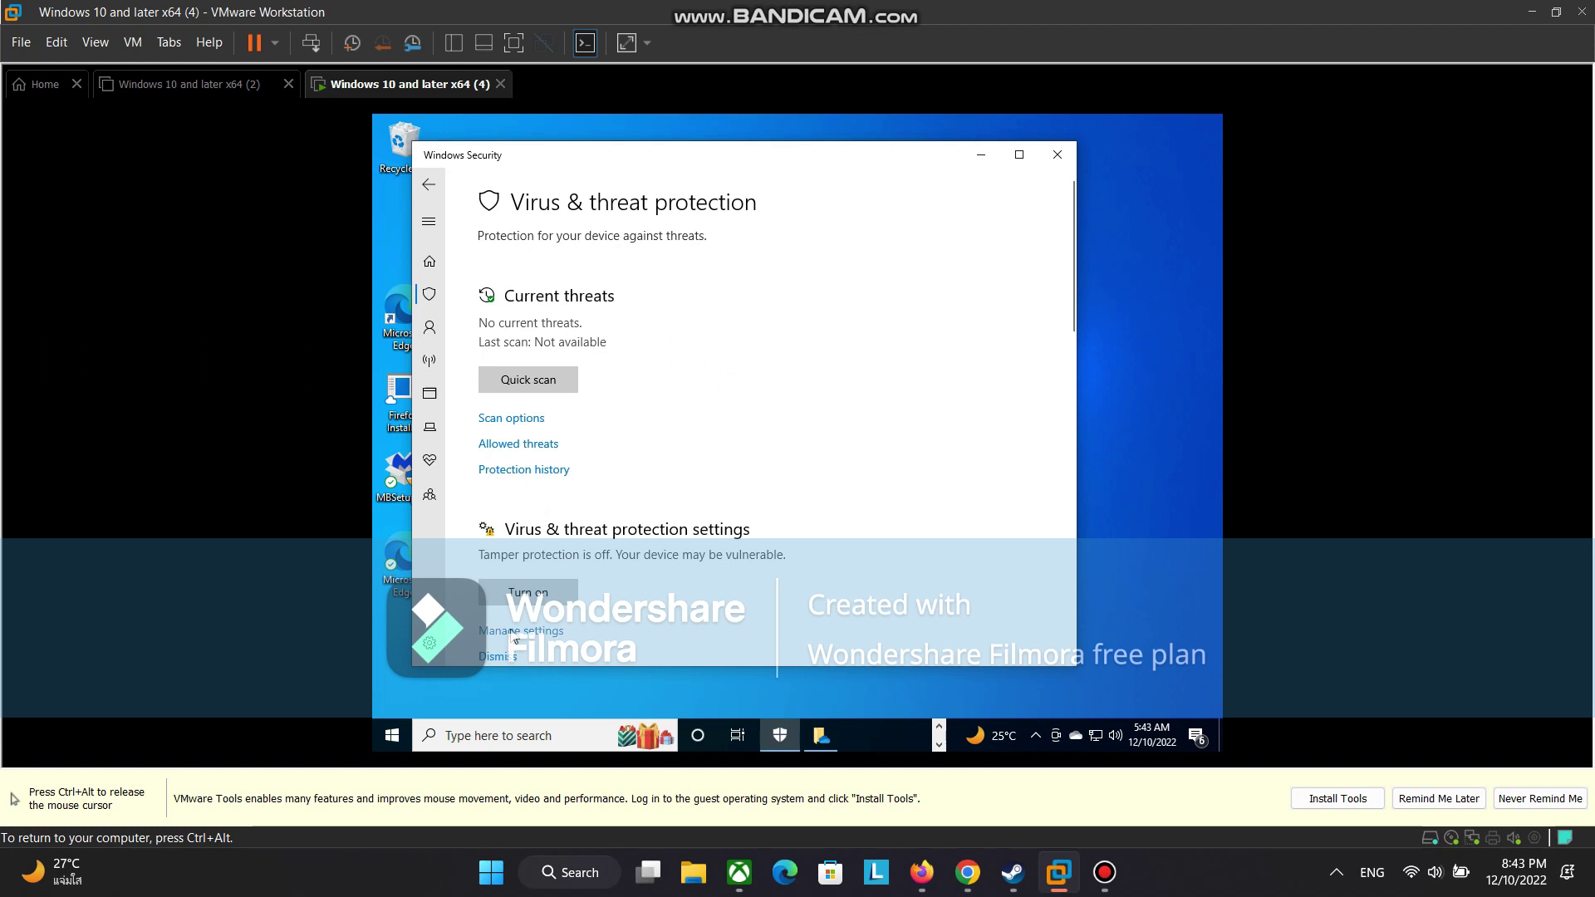
# - Turn off Defender's real-time protection and cloud-delivered protection, approving the change, and close Windows Security and the OneDrive reminder
pyautogui.click(514, 633)
pyautogui.click(504, 405)
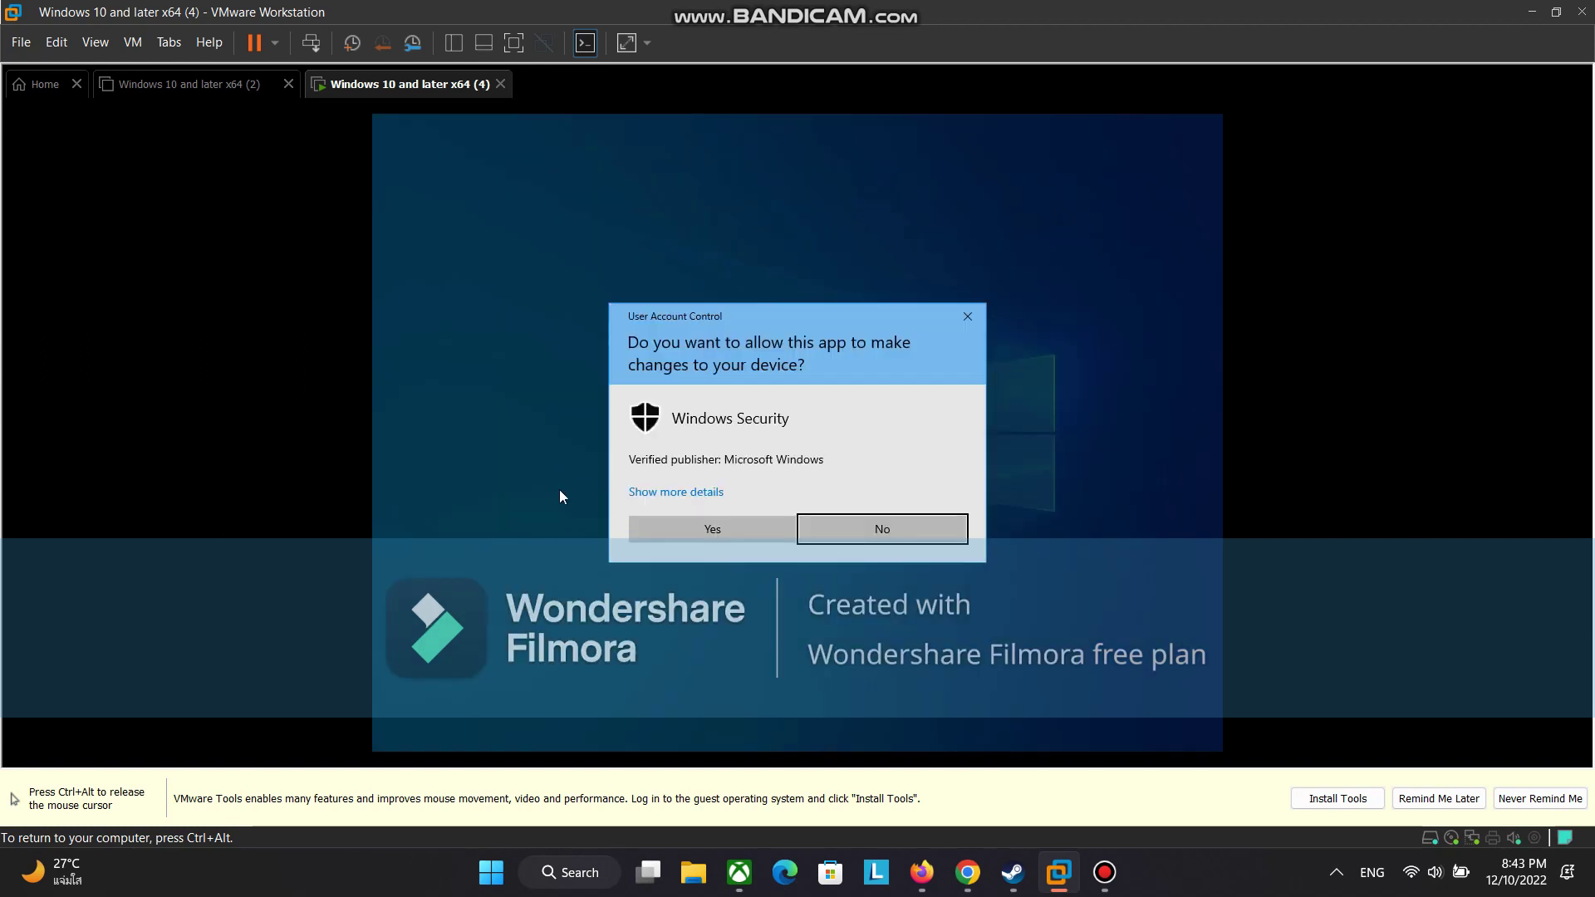
pyautogui.click(655, 528)
pyautogui.click(496, 581)
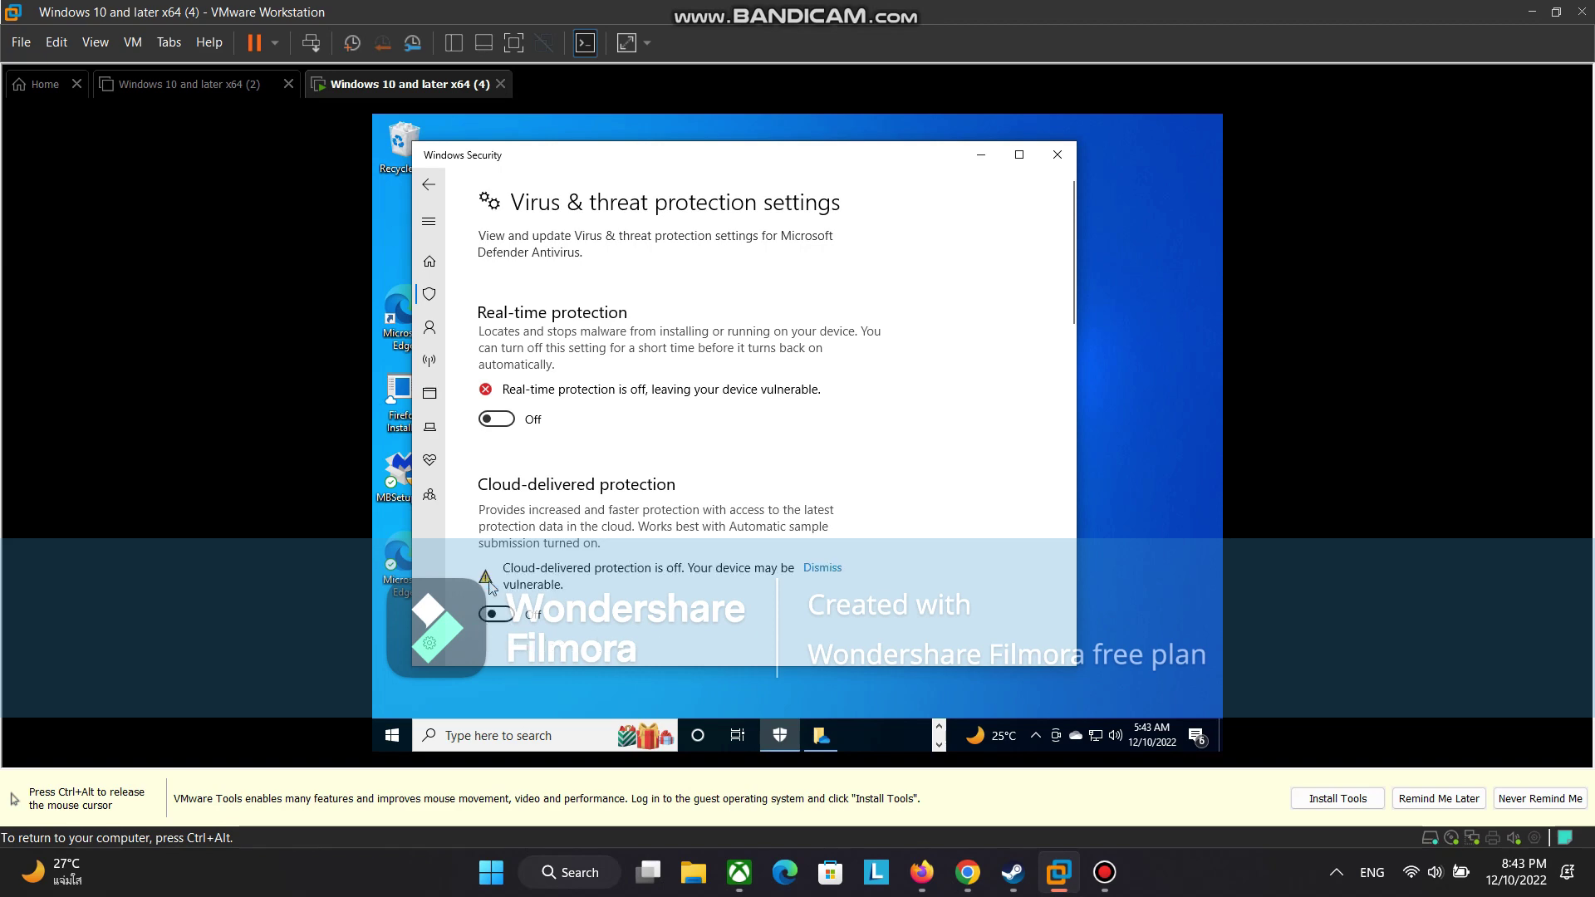
pyautogui.click(1058, 157)
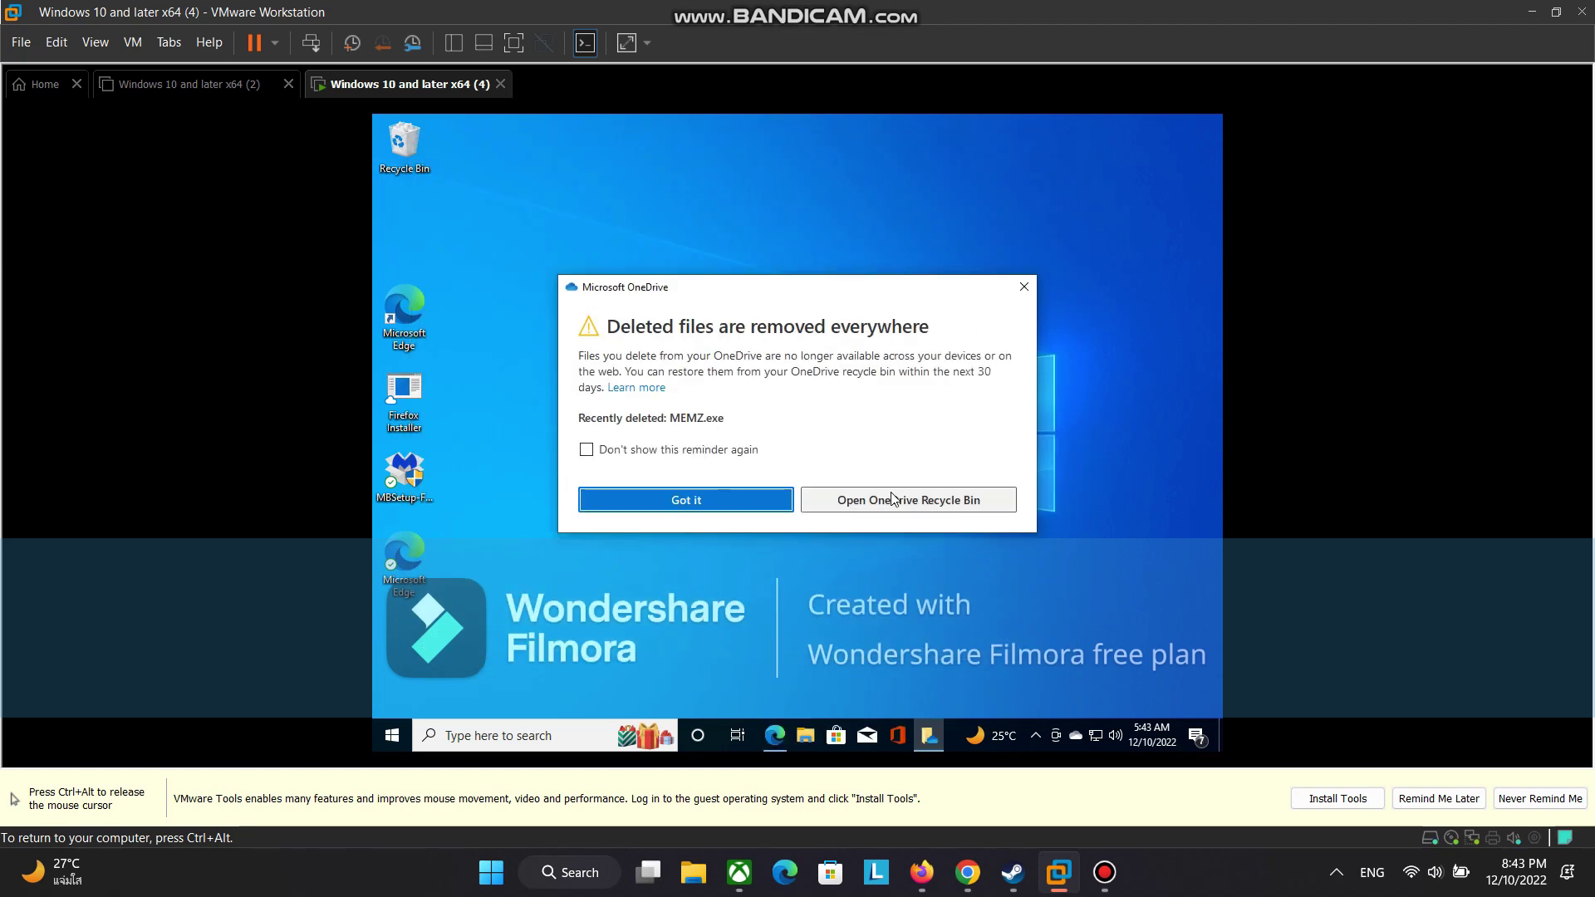
pyautogui.click(1024, 288)
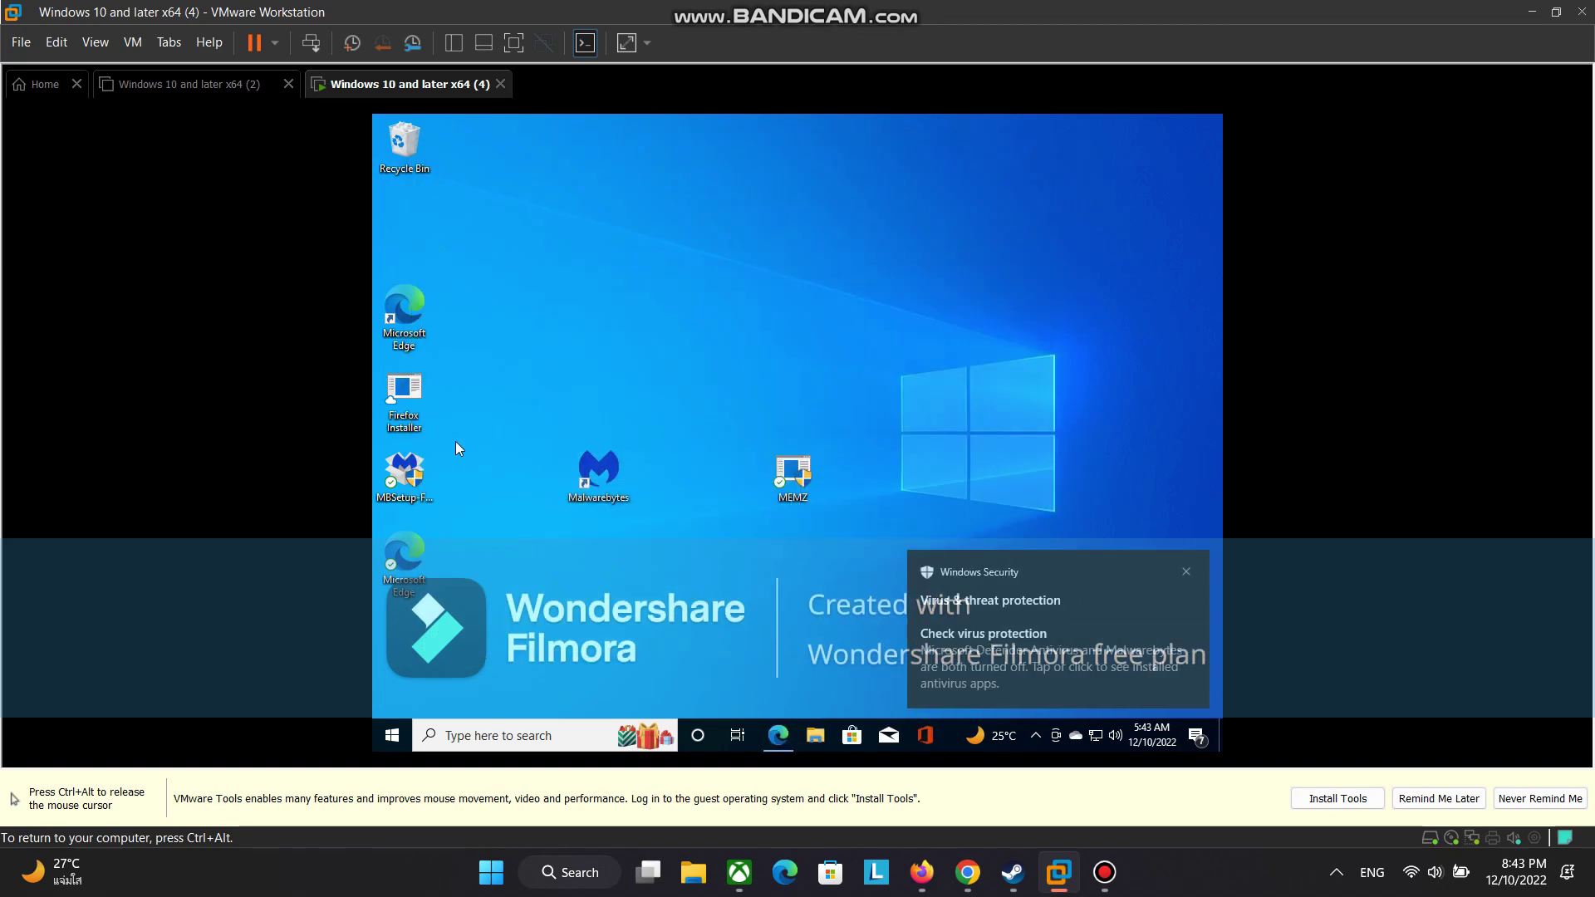
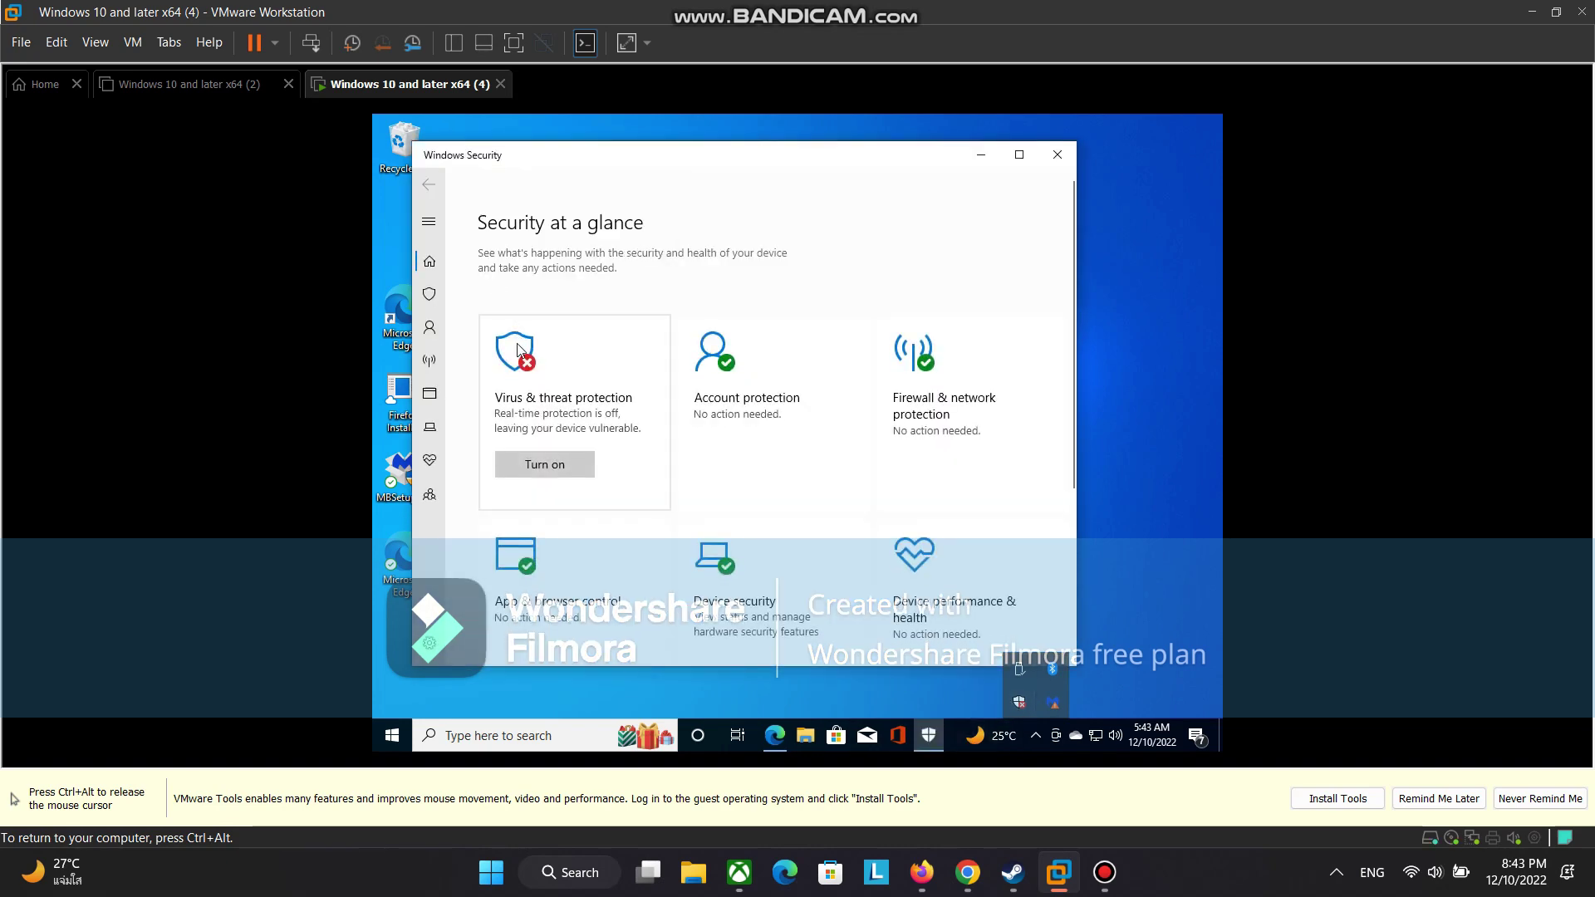
# - Turn off automatic sample submission in the Virus & threat protection settings and approve the change
pyautogui.click(515, 355)
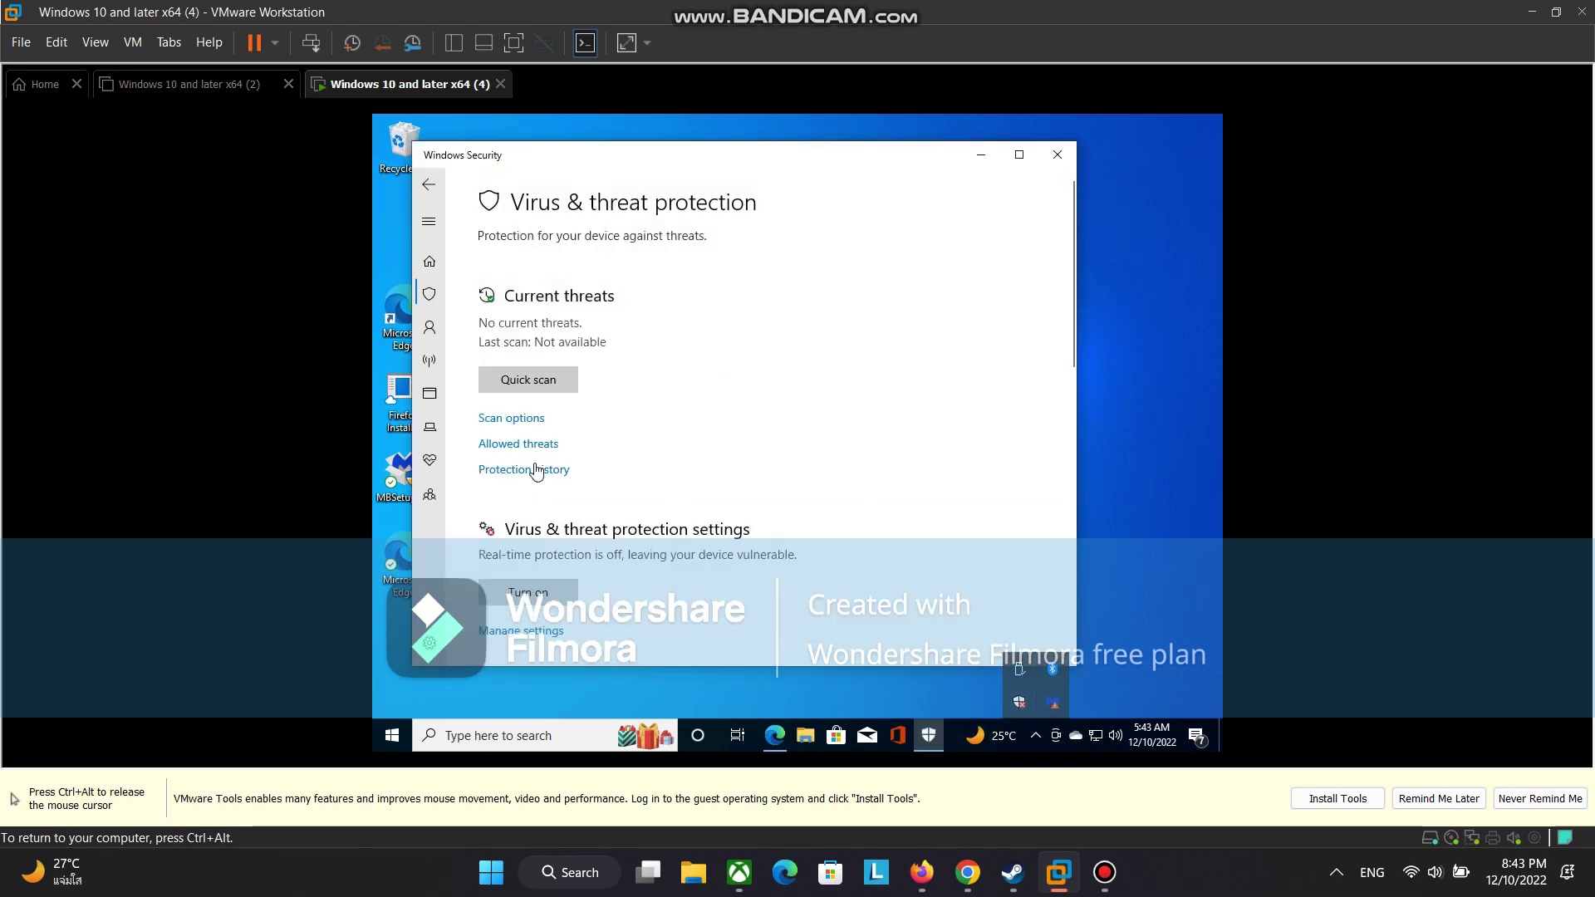
pyautogui.click(504, 633)
pyautogui.scroll(-3, 523, 551)
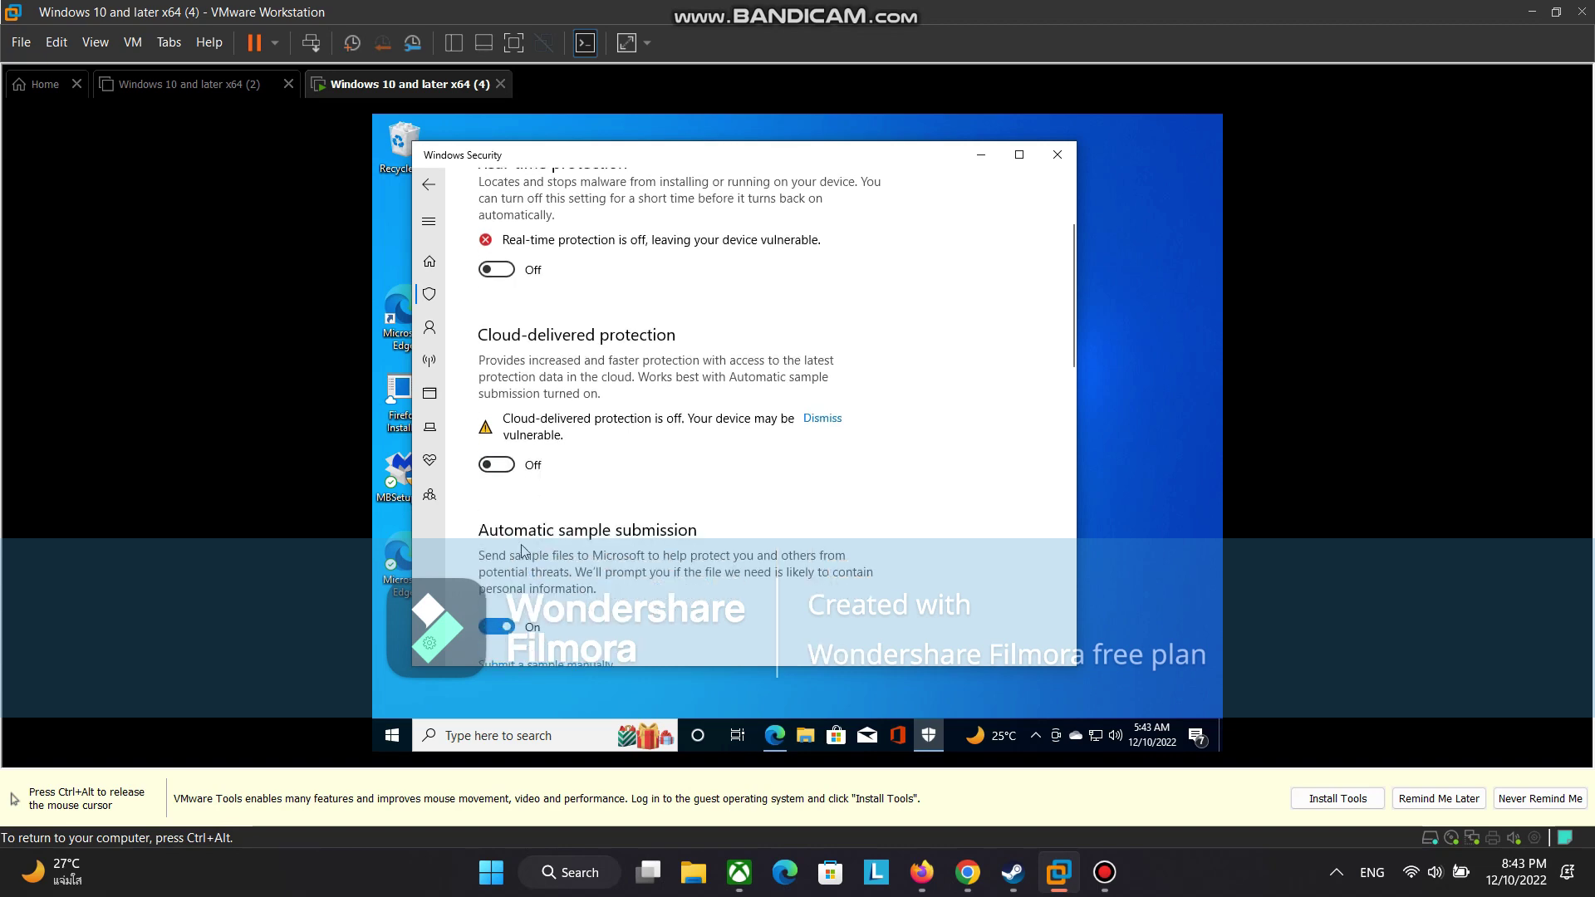
pyautogui.scroll(-2, 523, 551)
pyautogui.click(496, 475)
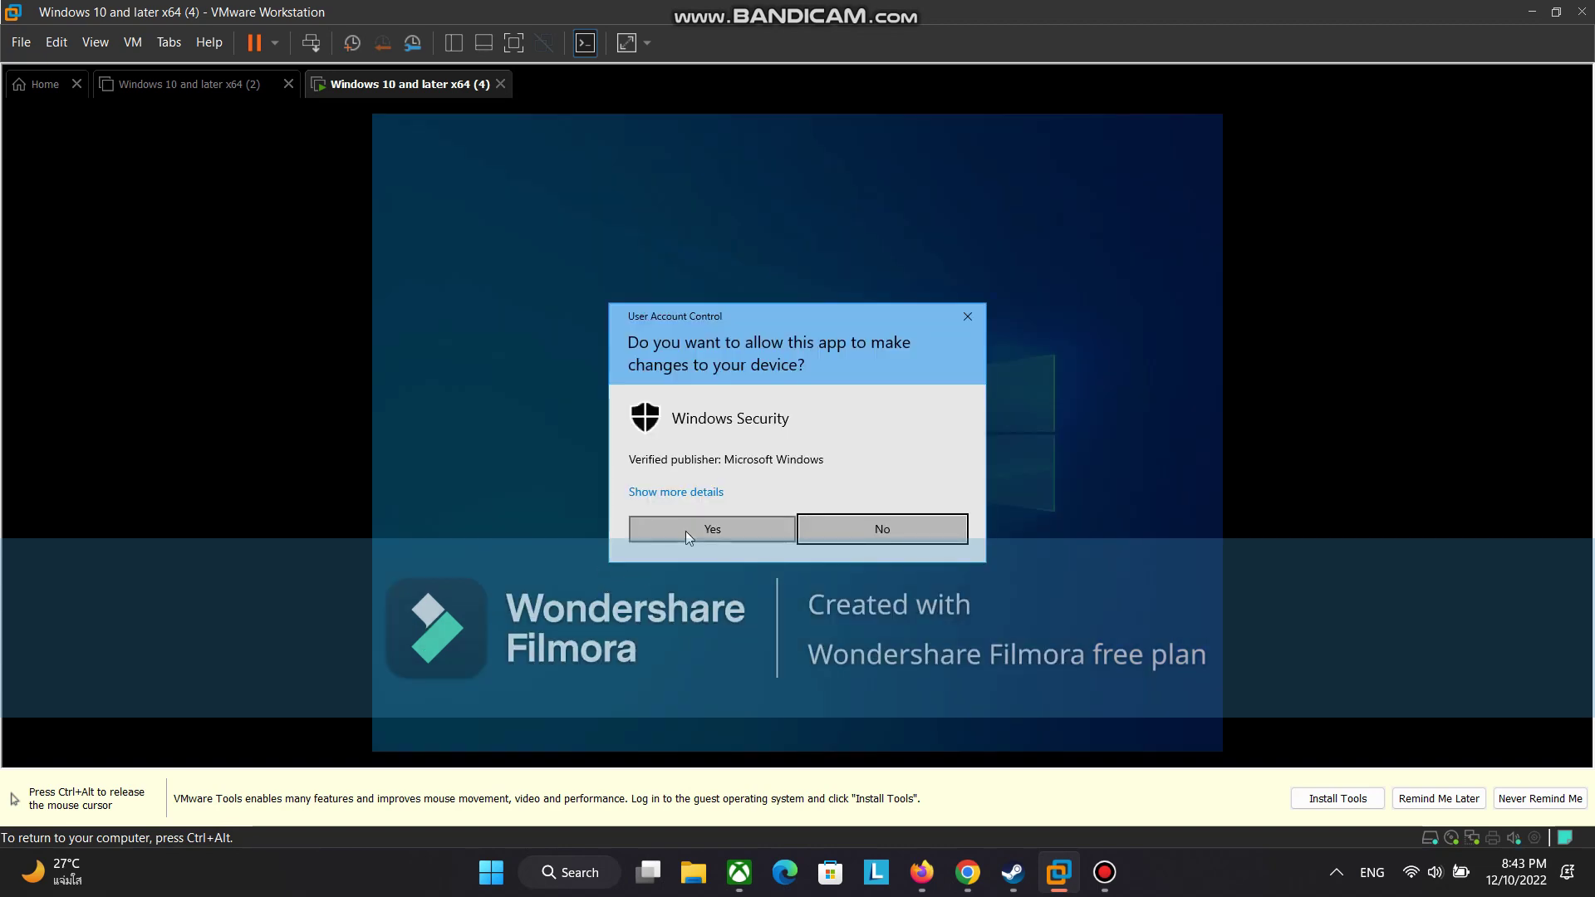
pyautogui.click(685, 529)
pyautogui.scroll(-10, 685, 531)
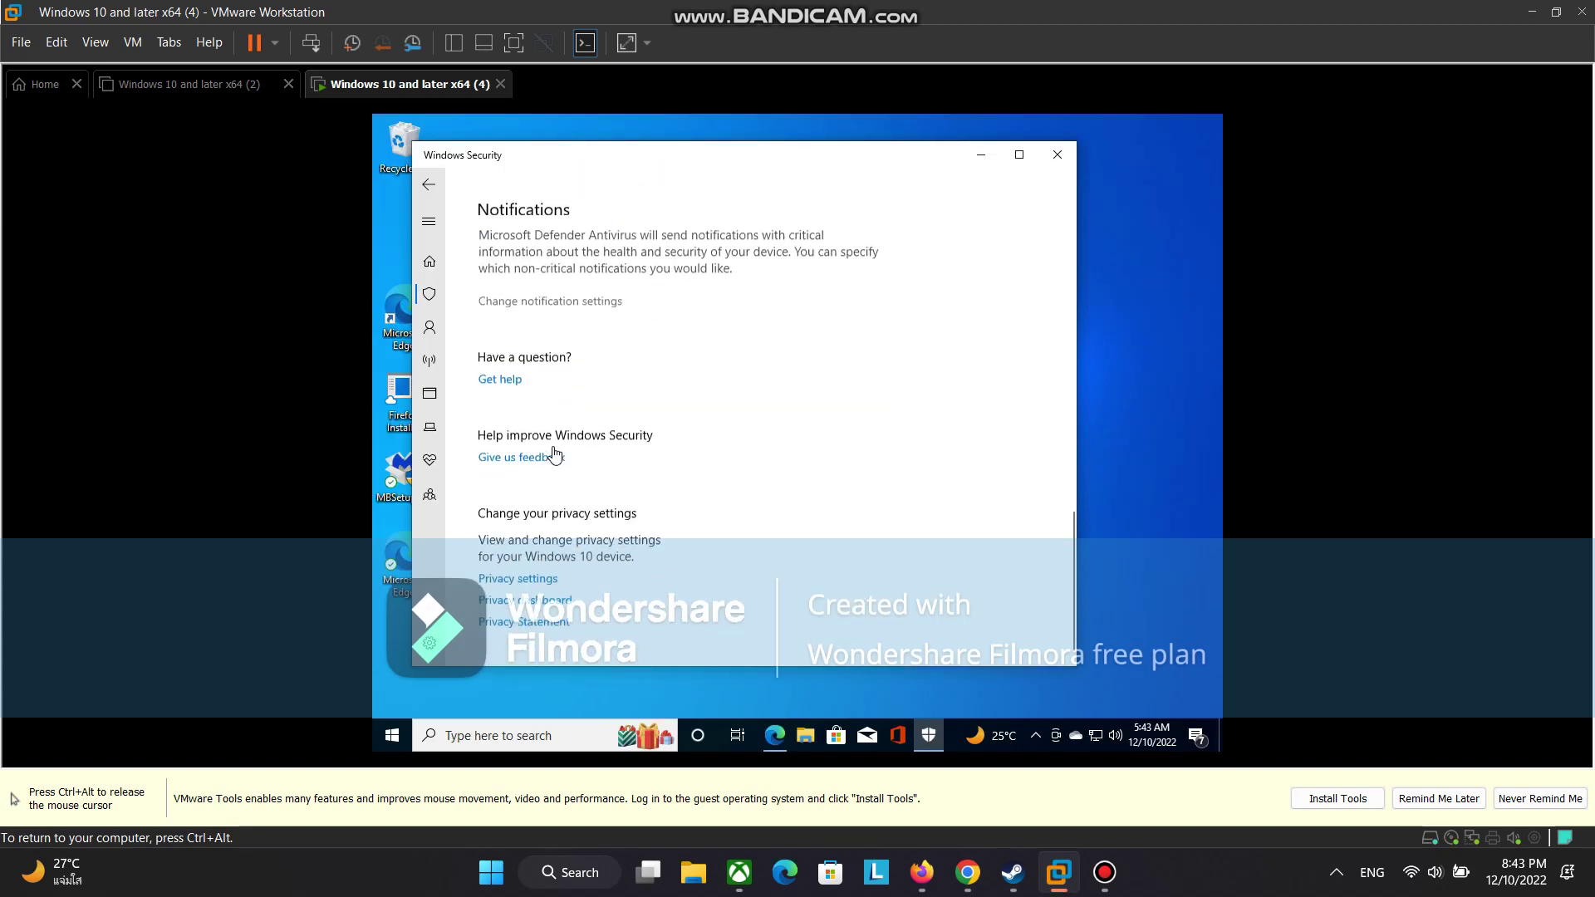
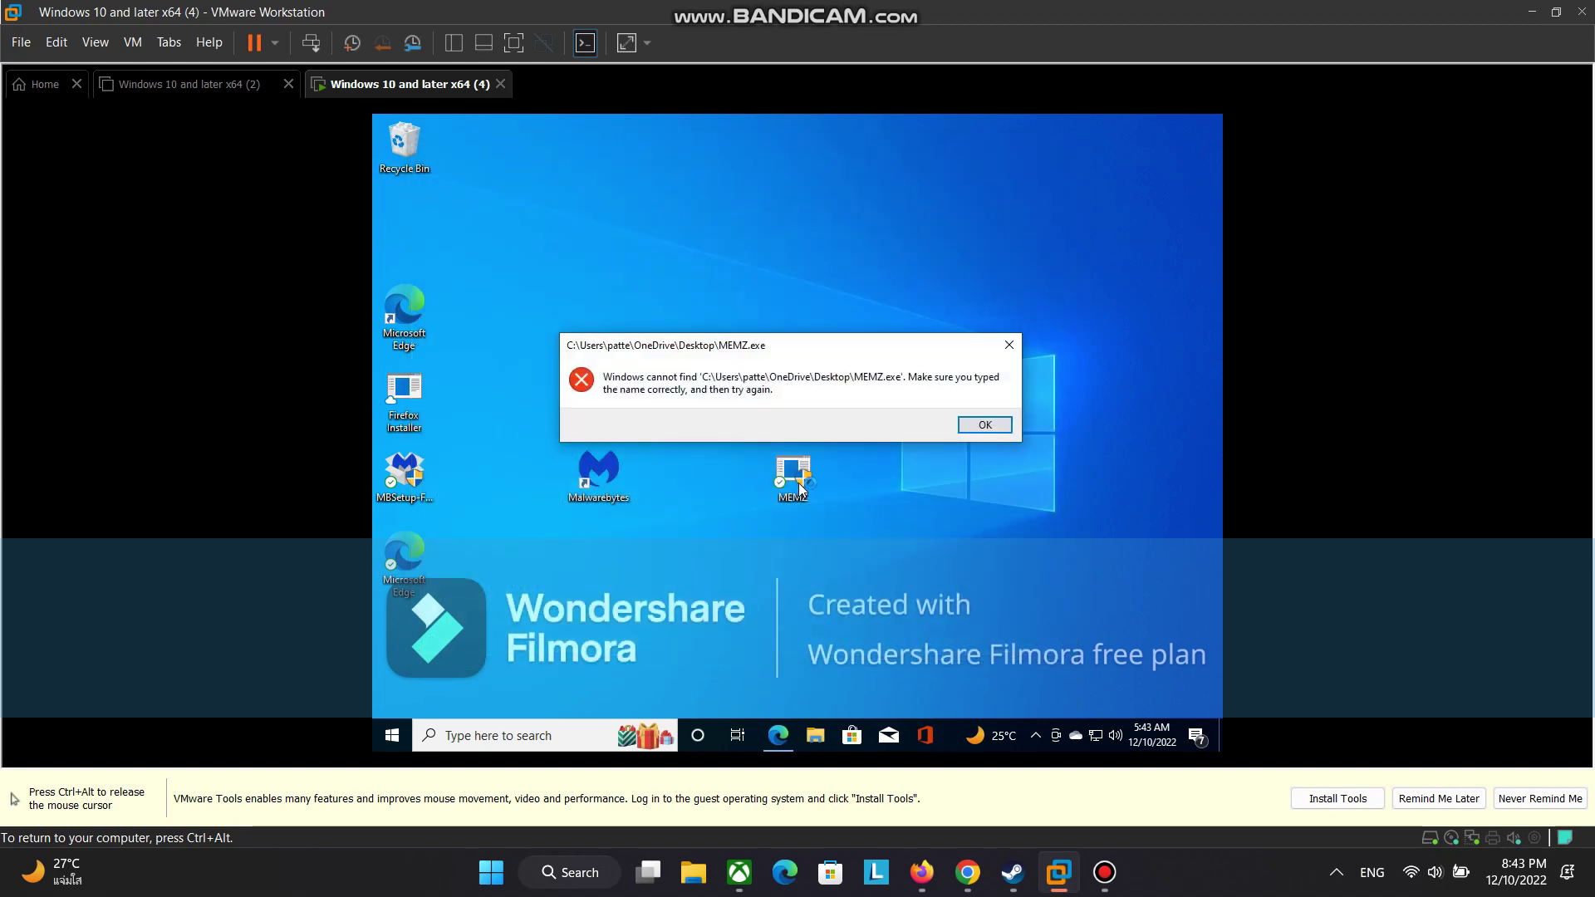
# - Dismiss the missing-file error, close the MEMZ-master archive folder, and allow MEMZ-Destructive.exe to run from the desktop
pyautogui.click(988, 425)
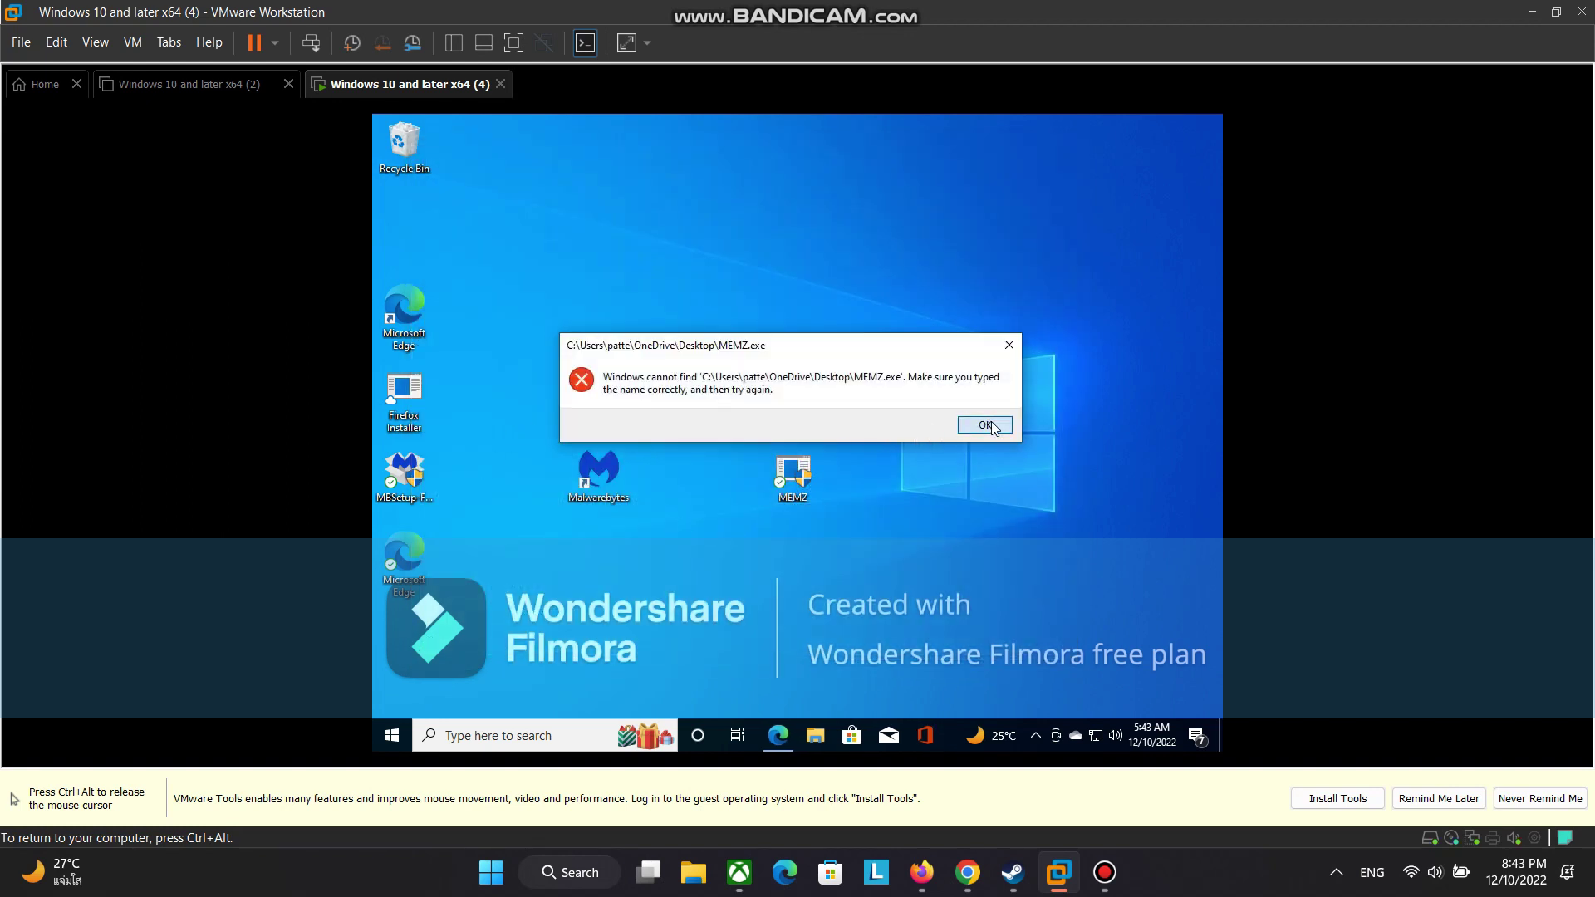
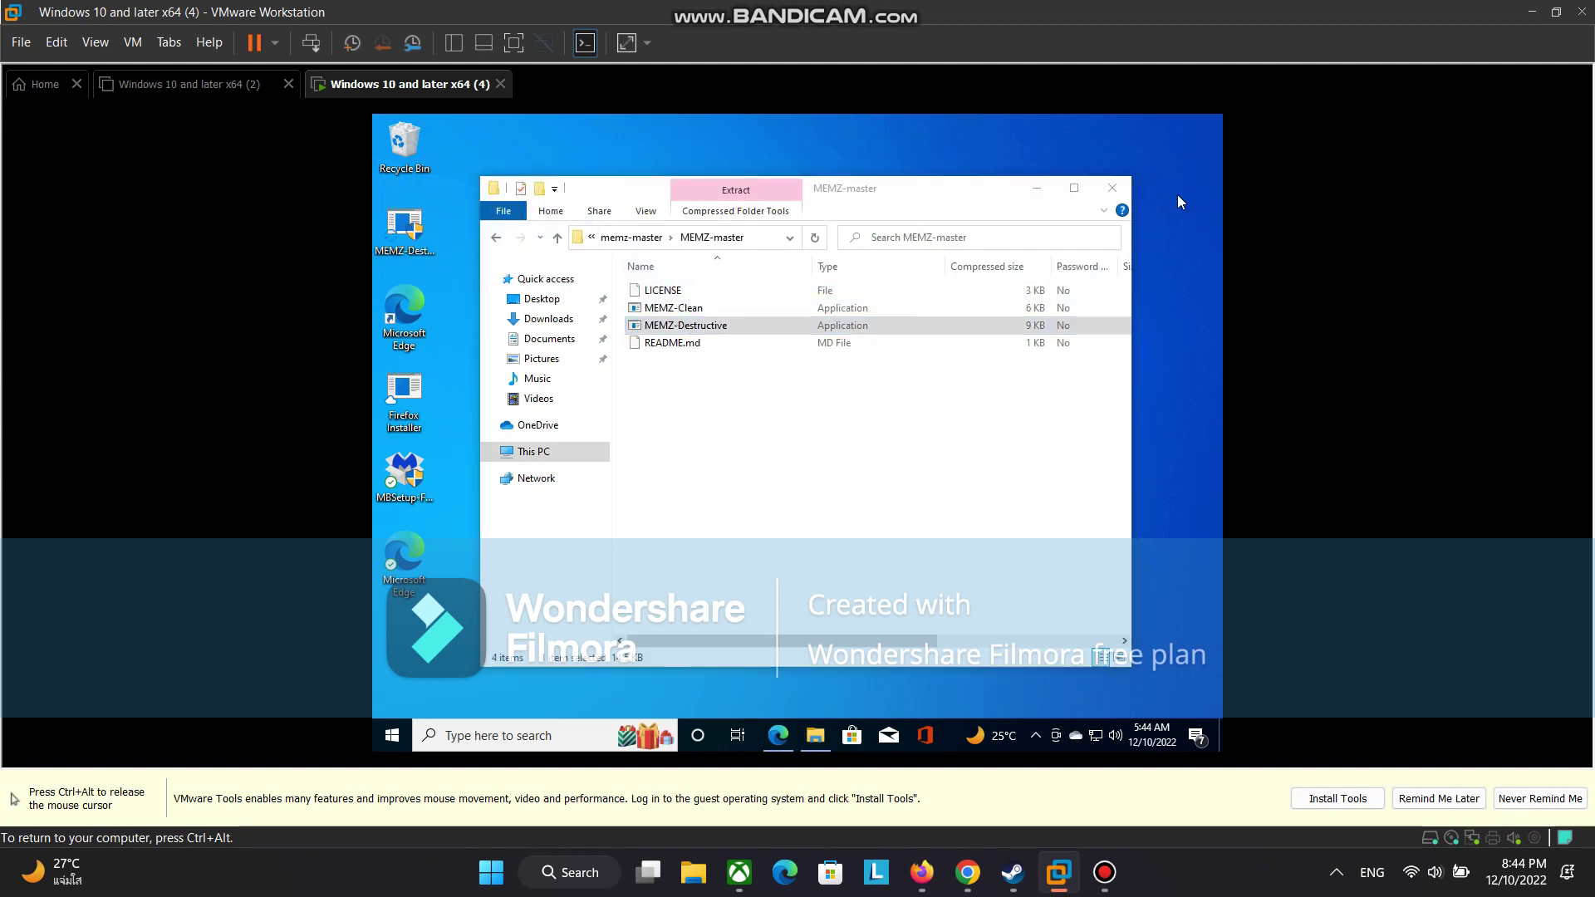
pyautogui.click(1122, 189)
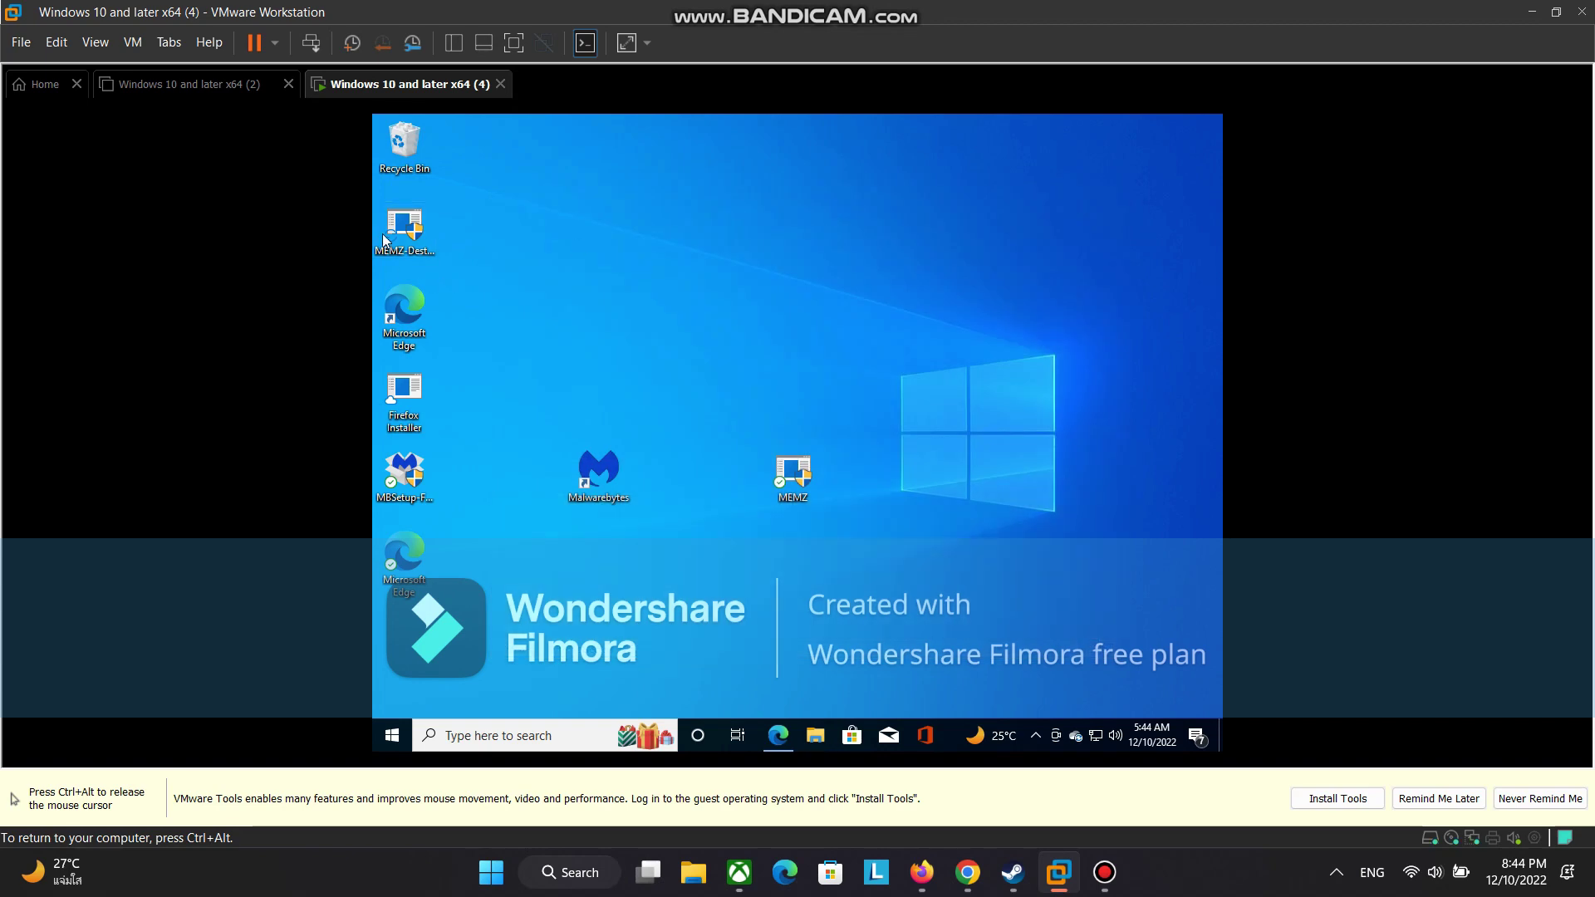
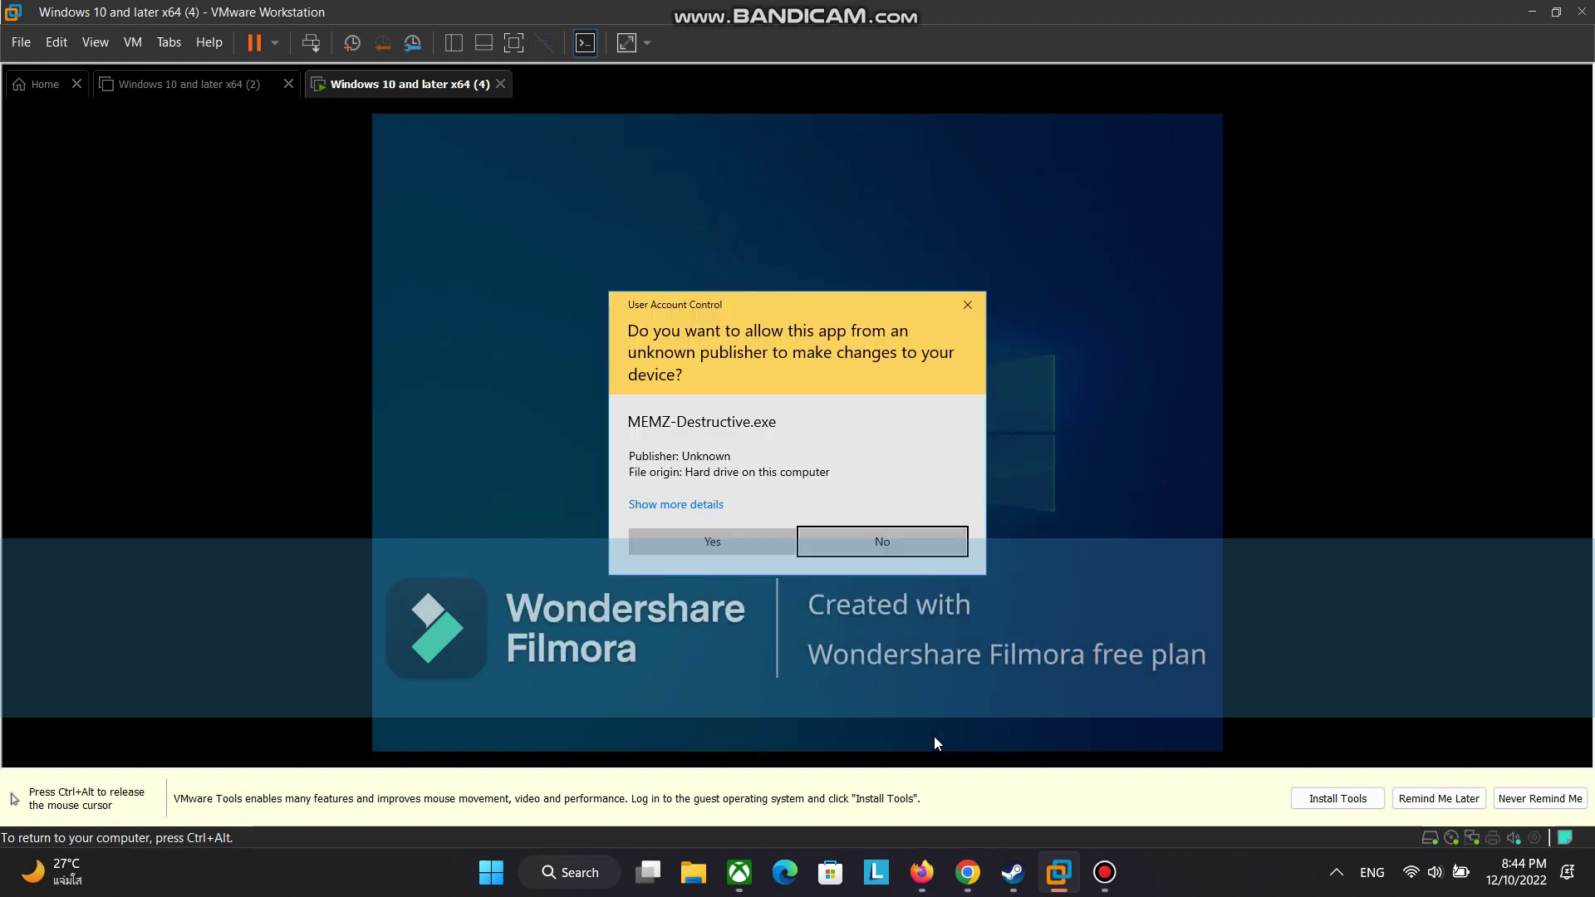
pyautogui.click(697, 540)
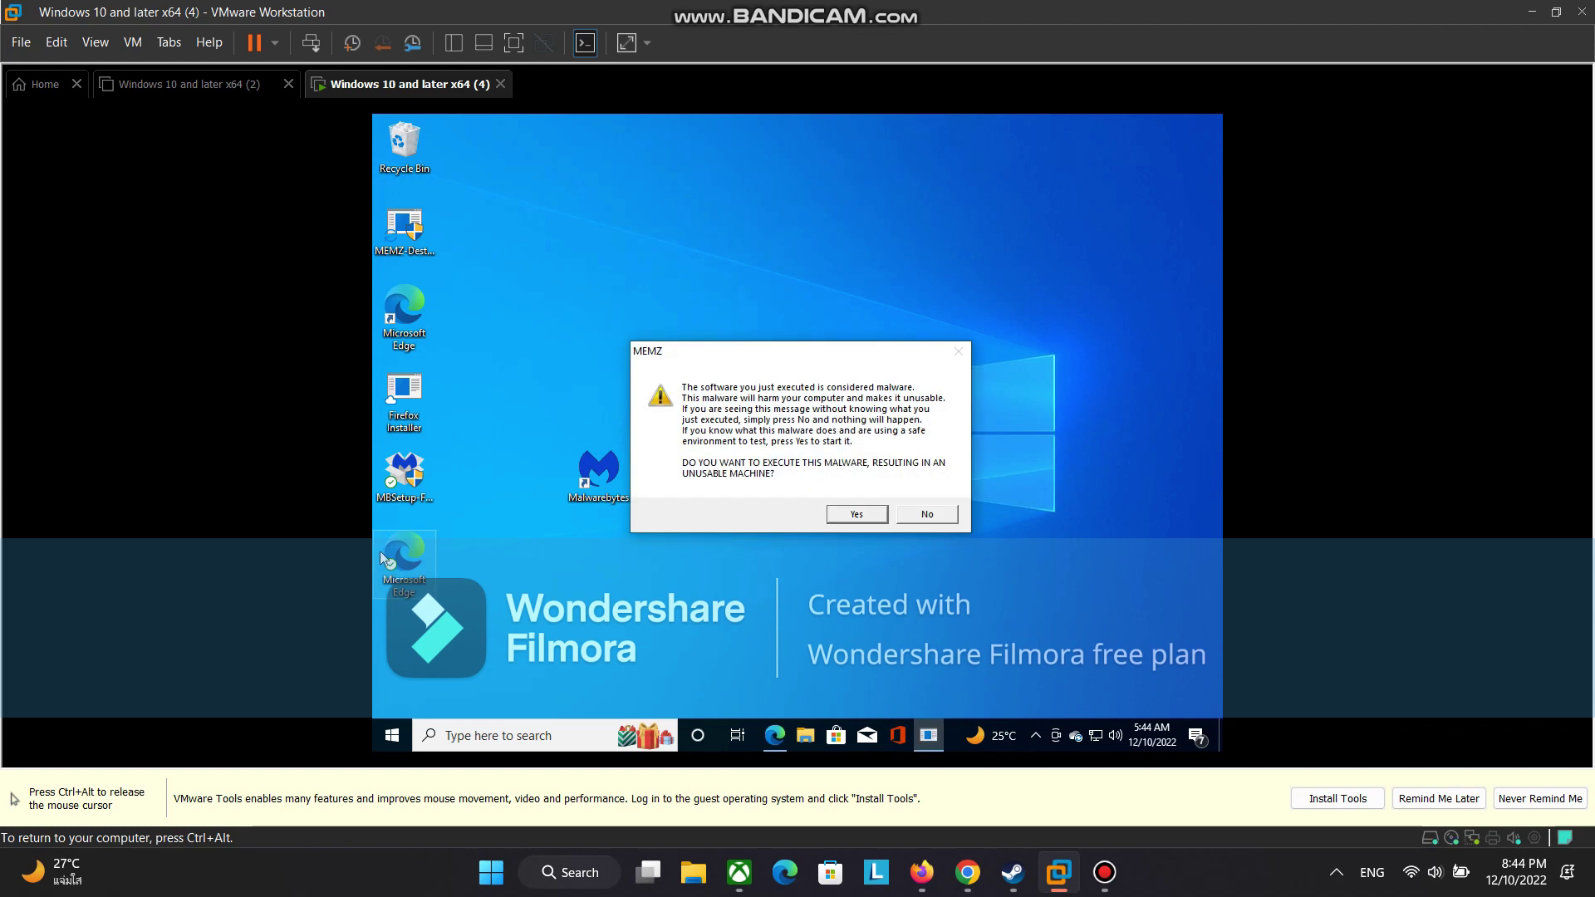
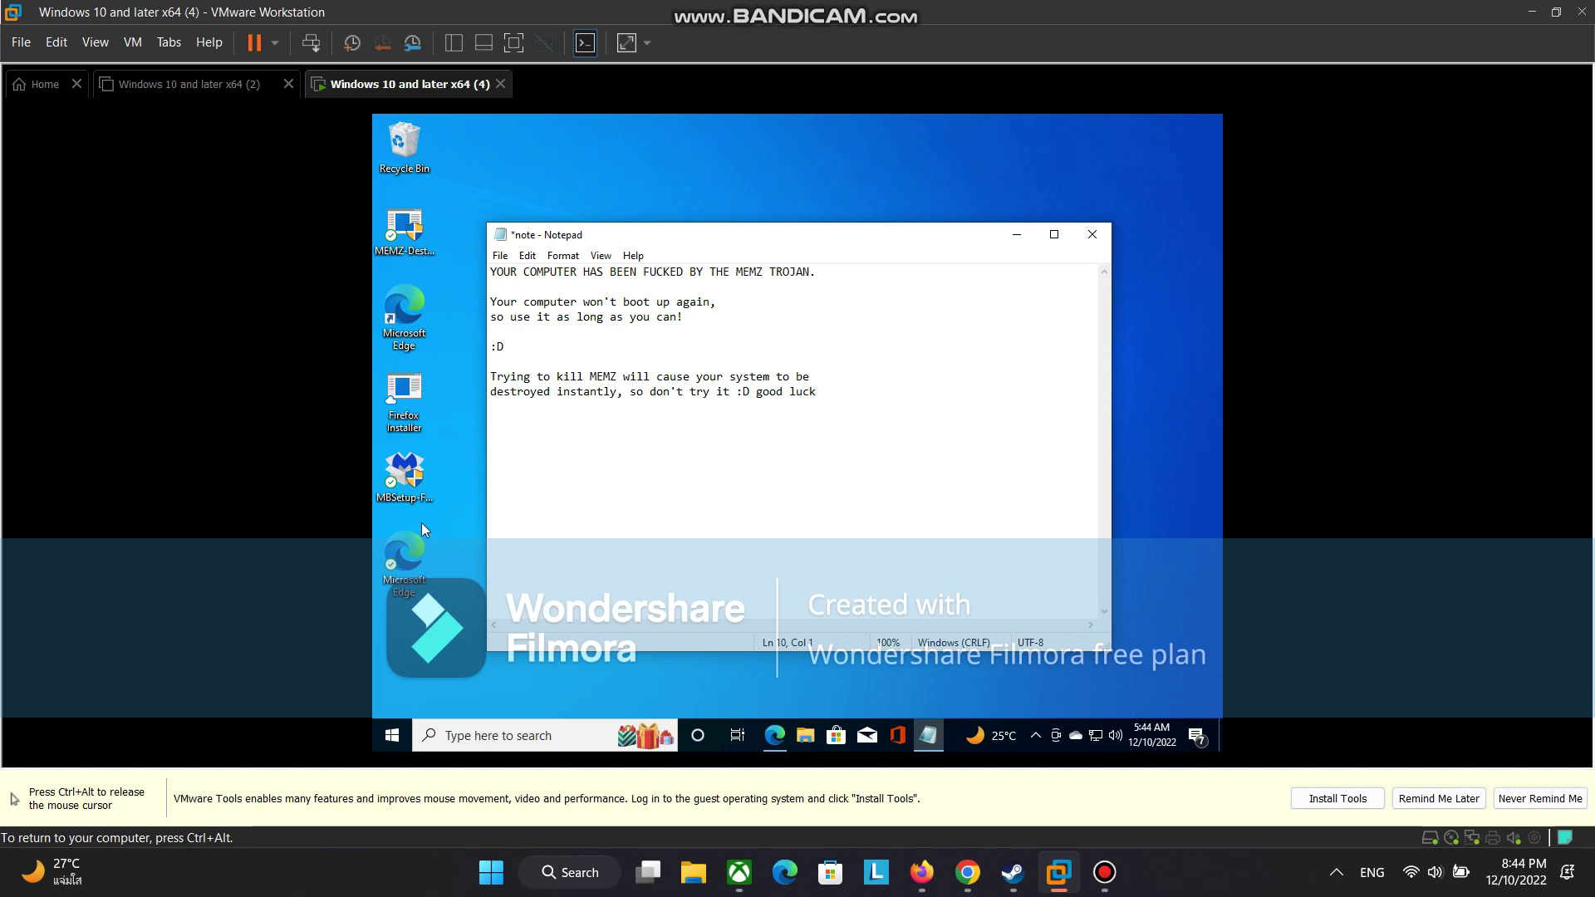
# - Close the MEMZ note in Notepad without saving the changes
pyautogui.click(1088, 234)
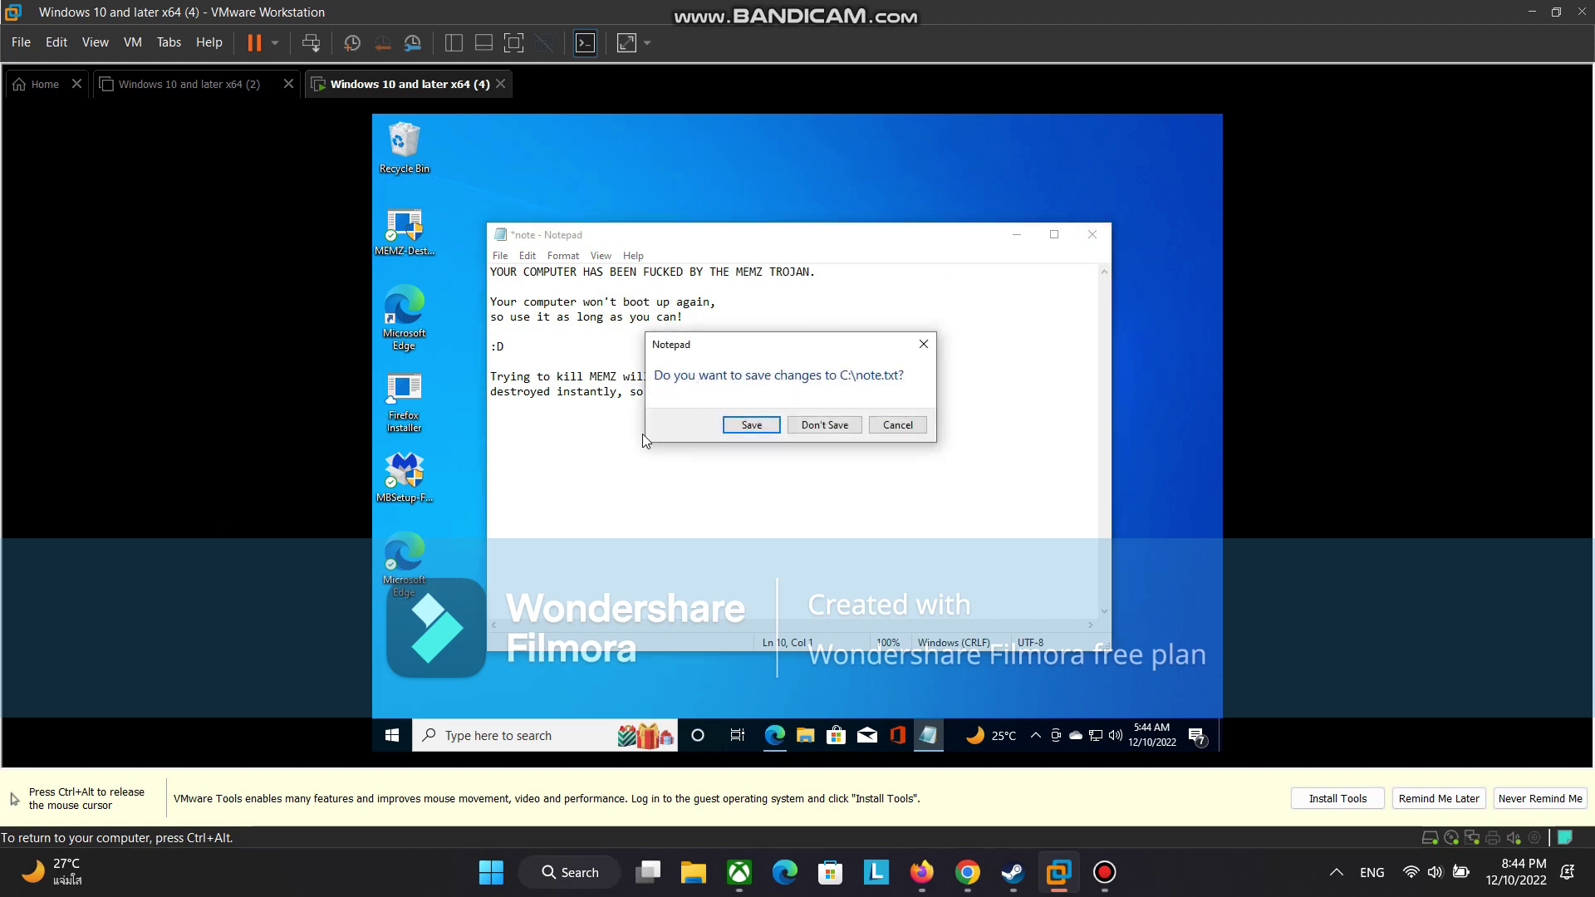
pyautogui.click(812, 425)
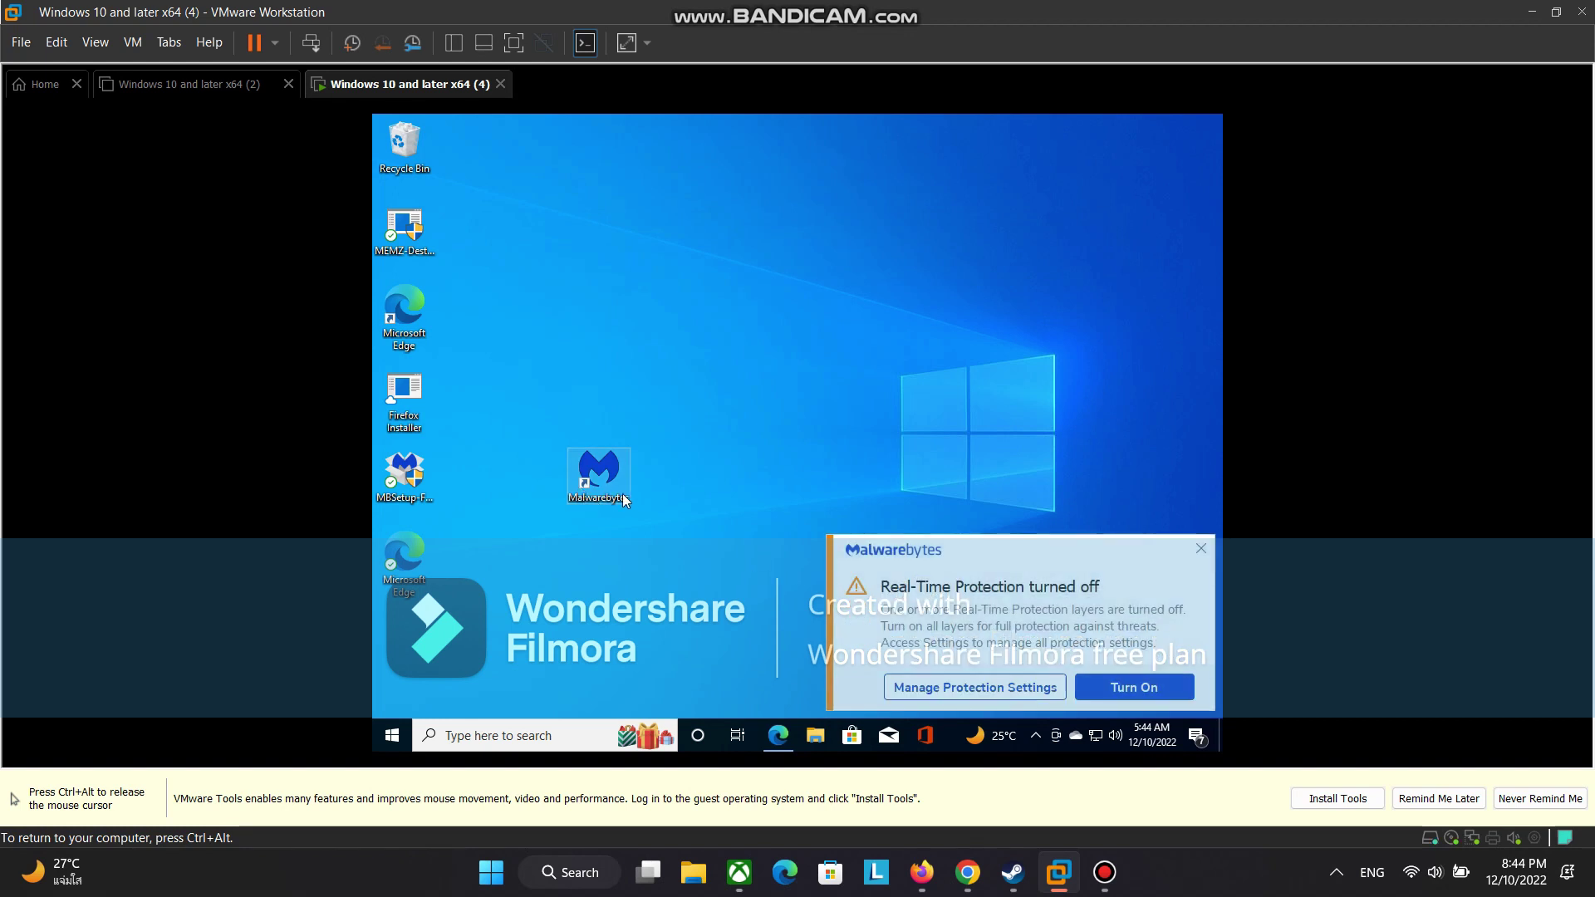
# - Turn on Malwarebytes real-time protection, dismiss the feedback request, and start a threat scan
pyautogui.click(1114, 686)
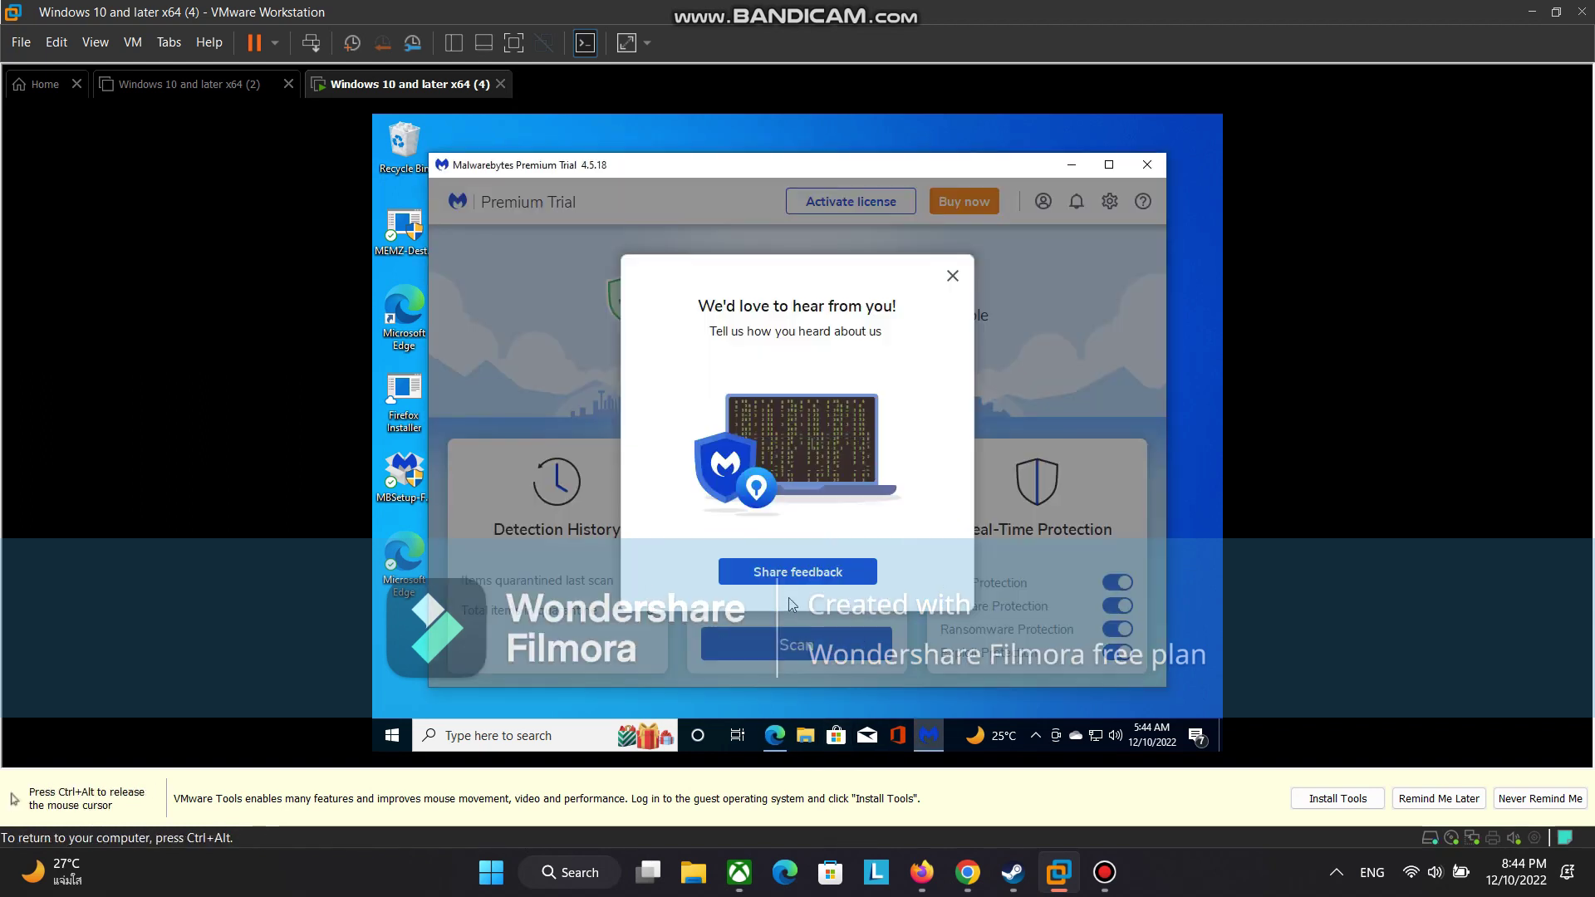
pyautogui.click(956, 274)
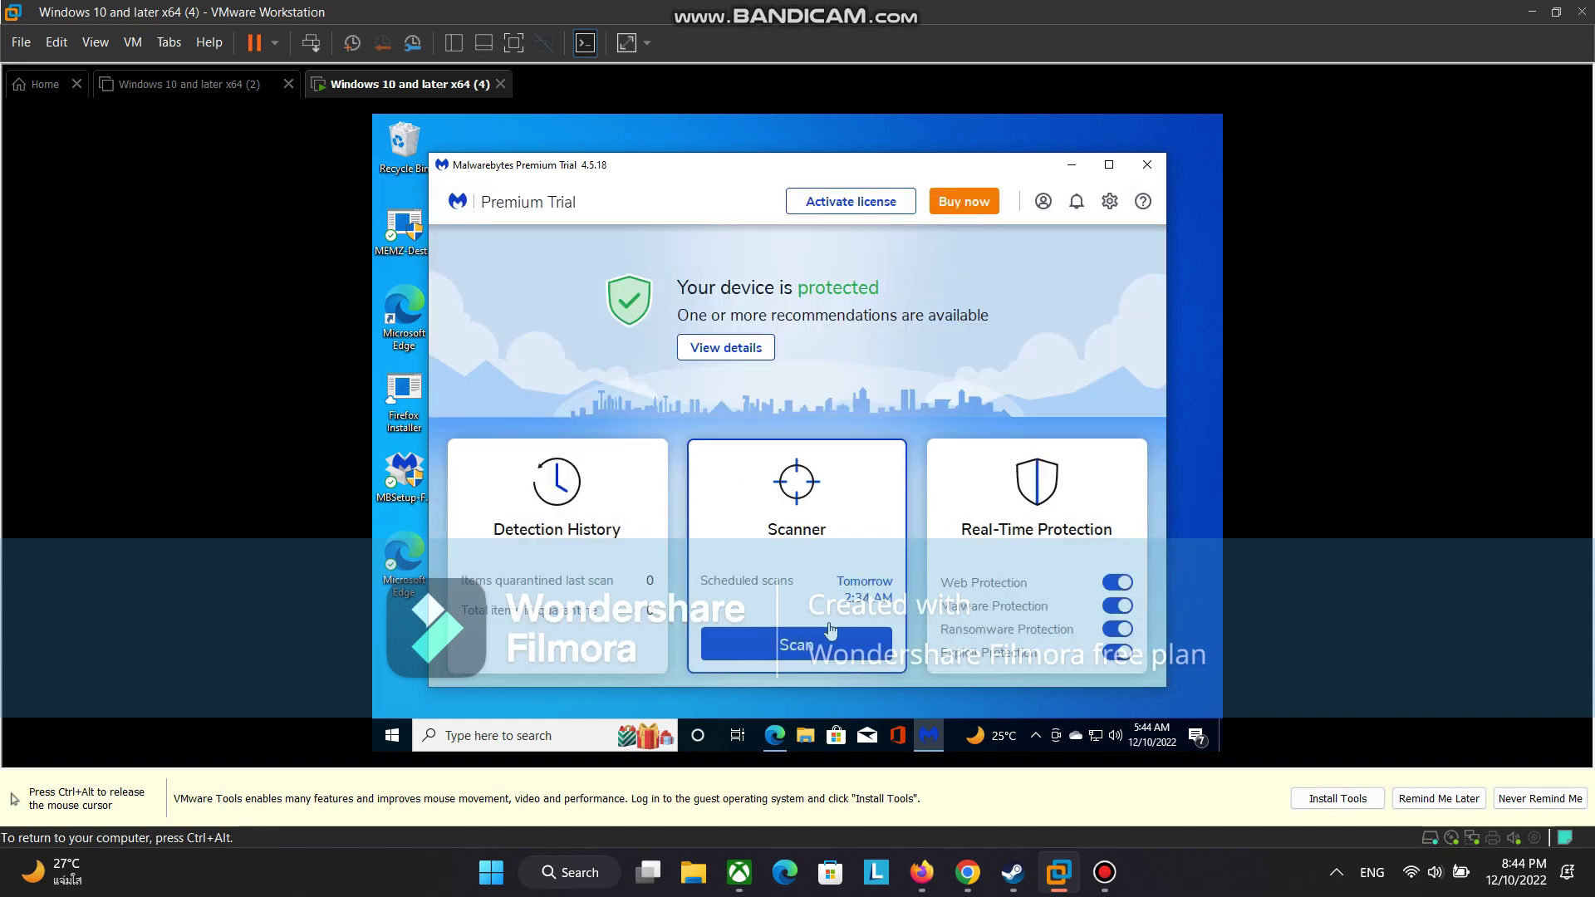
pyautogui.click(807, 646)
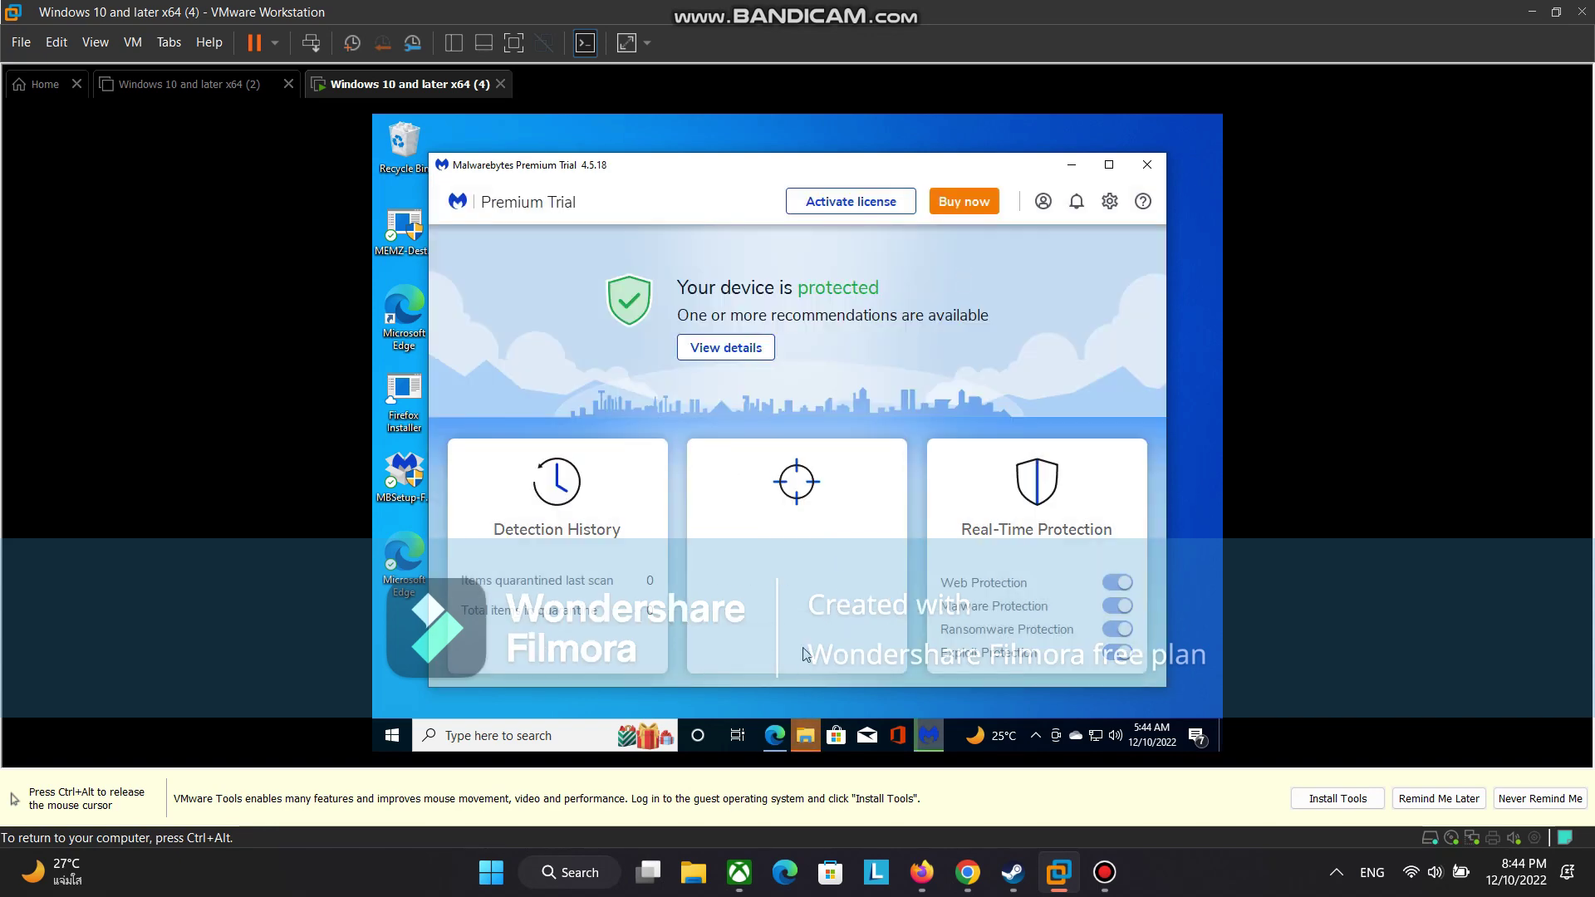
# - Close the Edge windows, the Malwarebytes window, and the File Explorer window while the threat scan keeps running
pyautogui.click(875, 623)
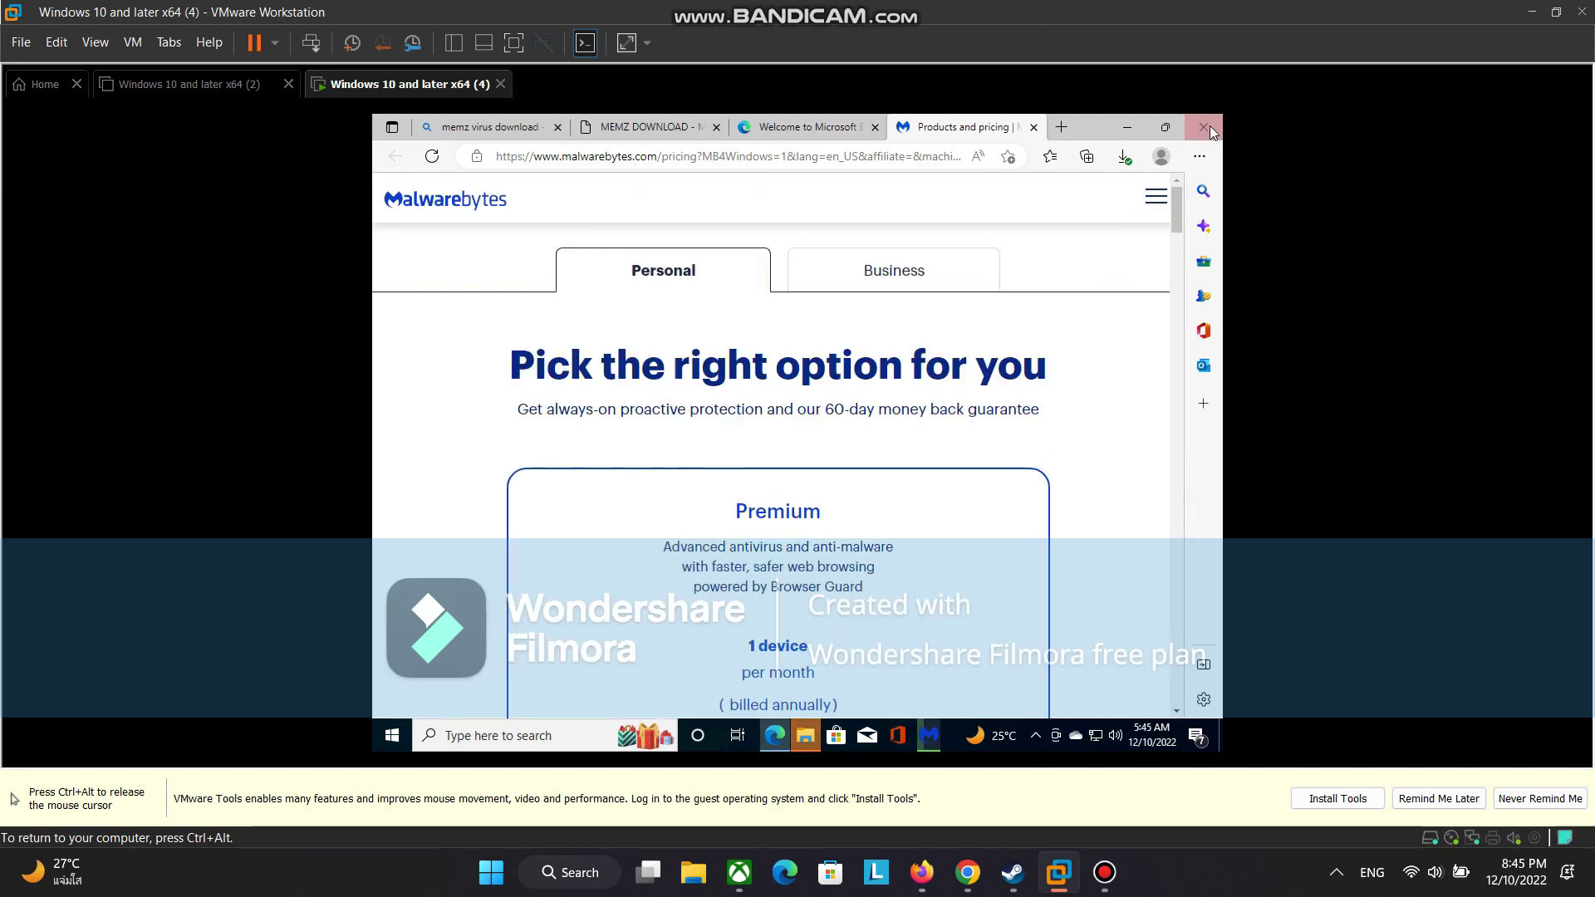
pyautogui.click(1209, 126)
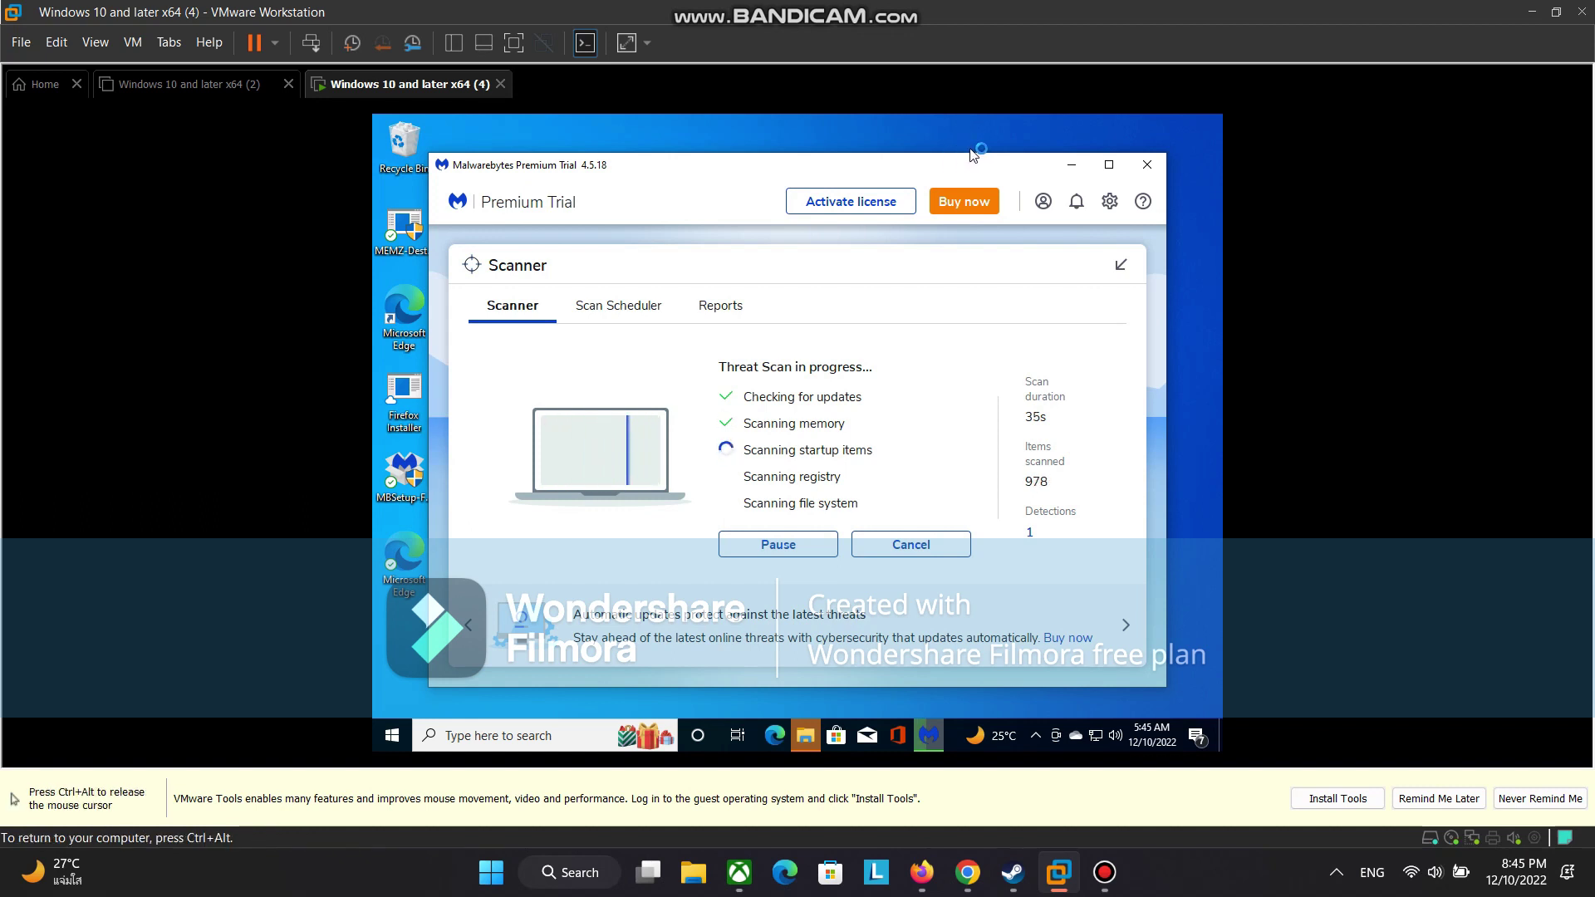
pyautogui.click(1147, 165)
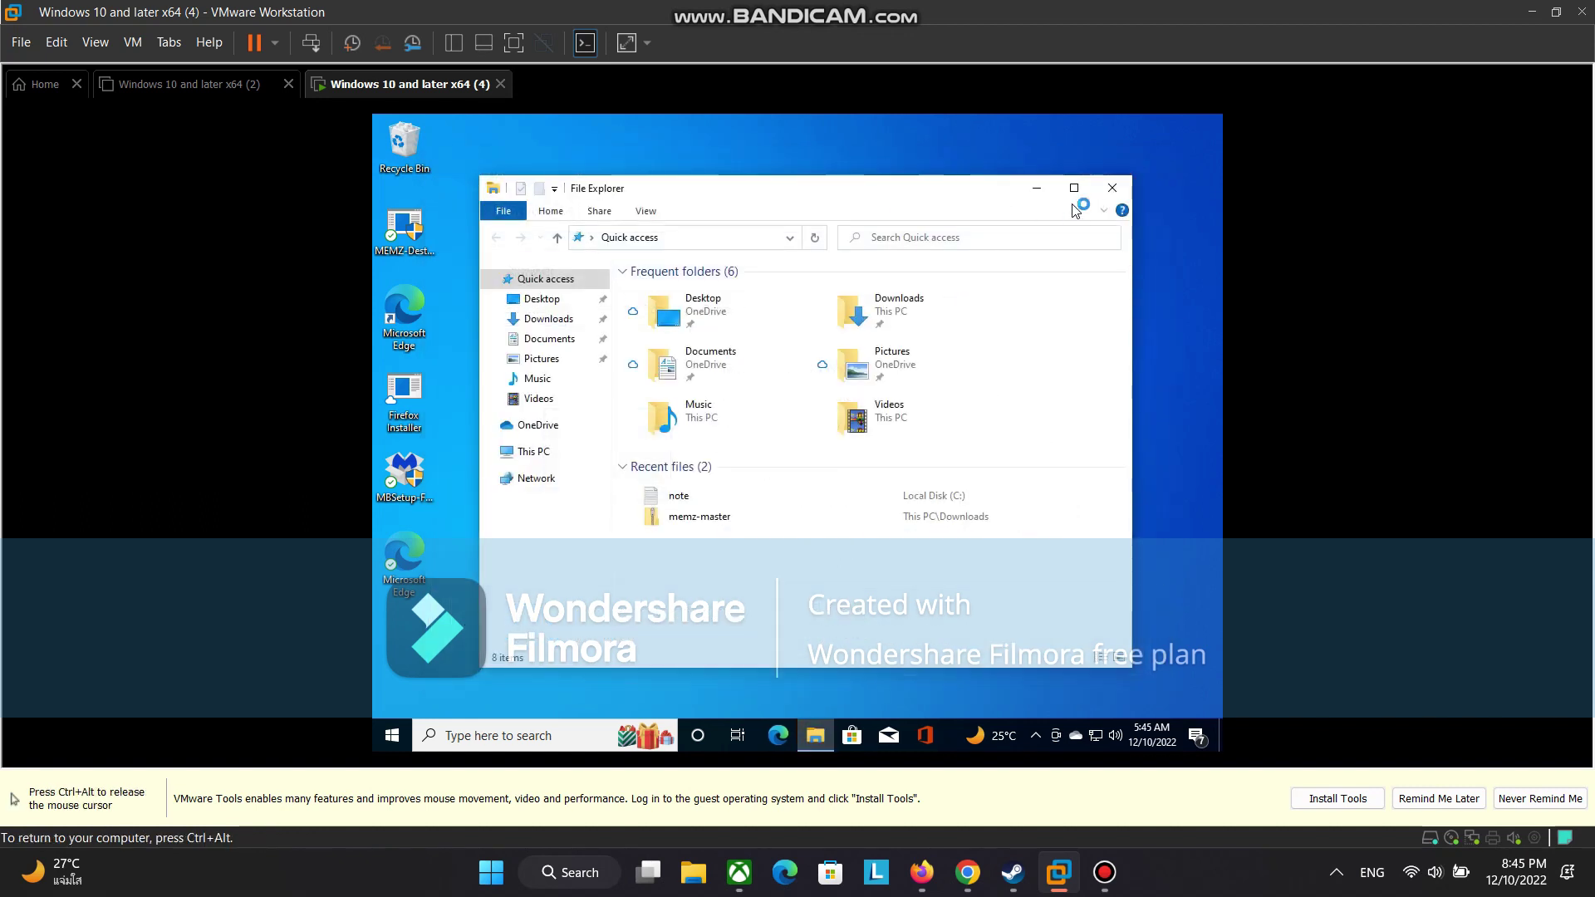
pyautogui.click(1096, 192)
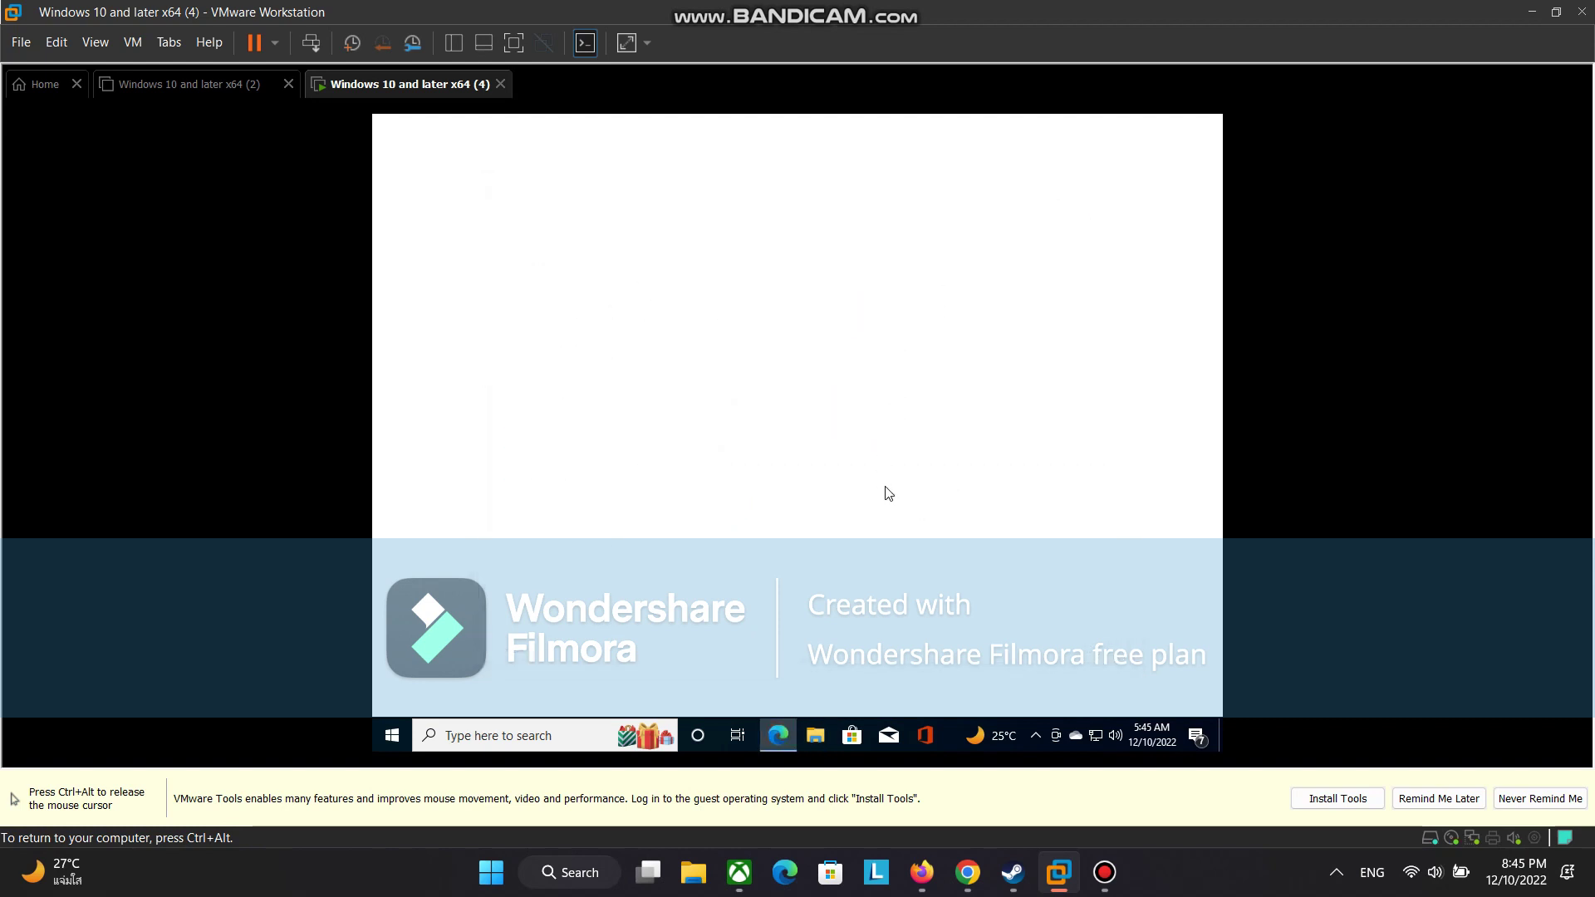
pyautogui.moveTo(779, 736)
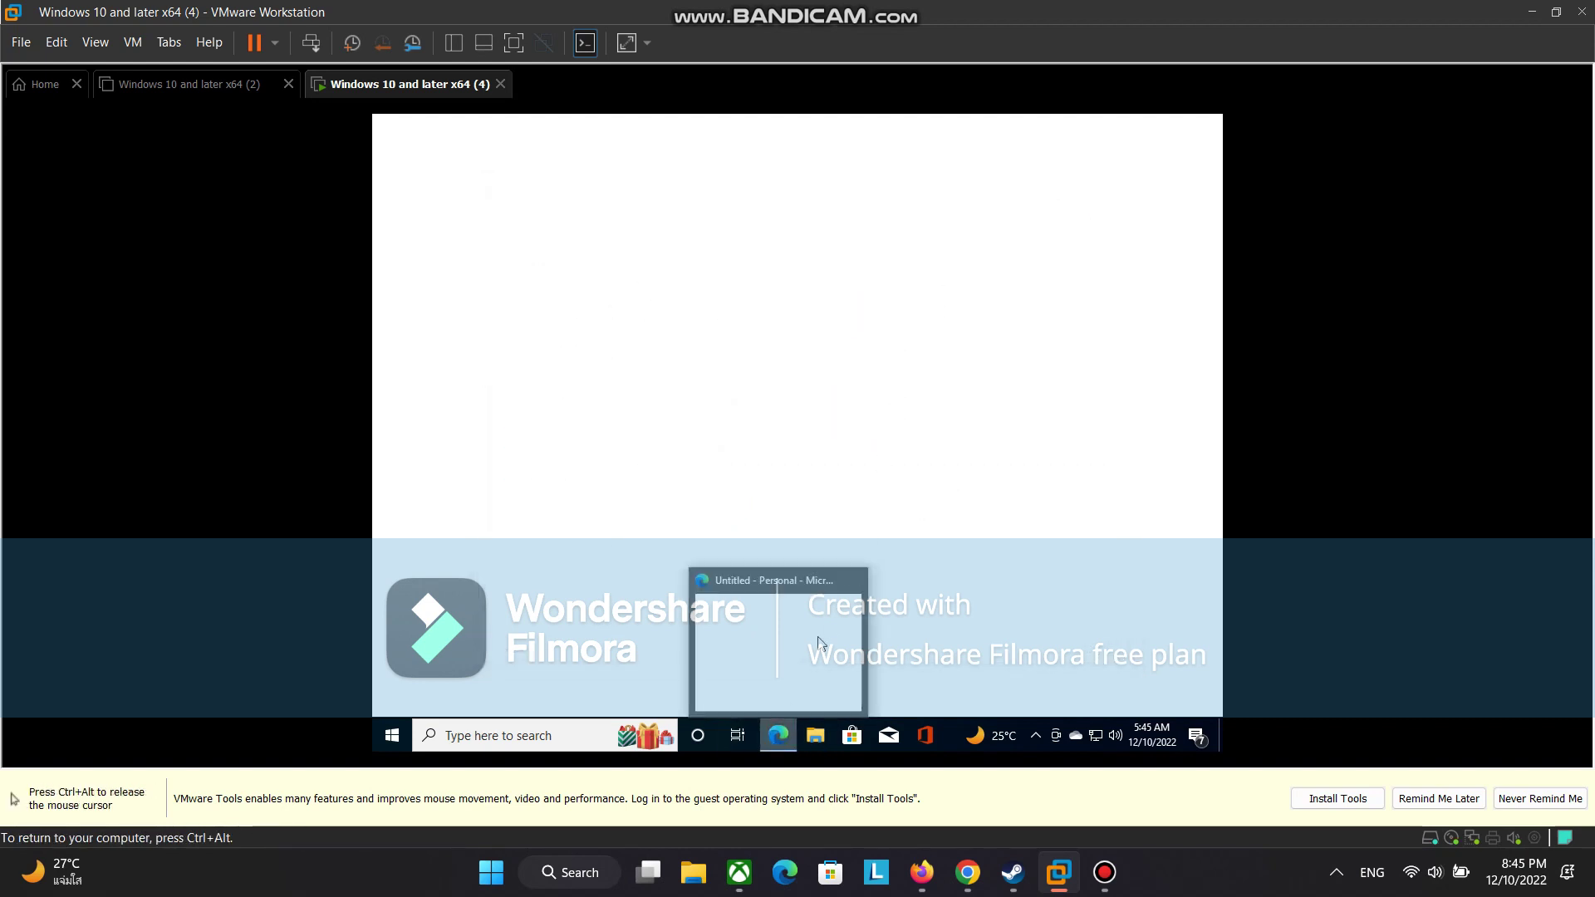
pyautogui.click(856, 580)
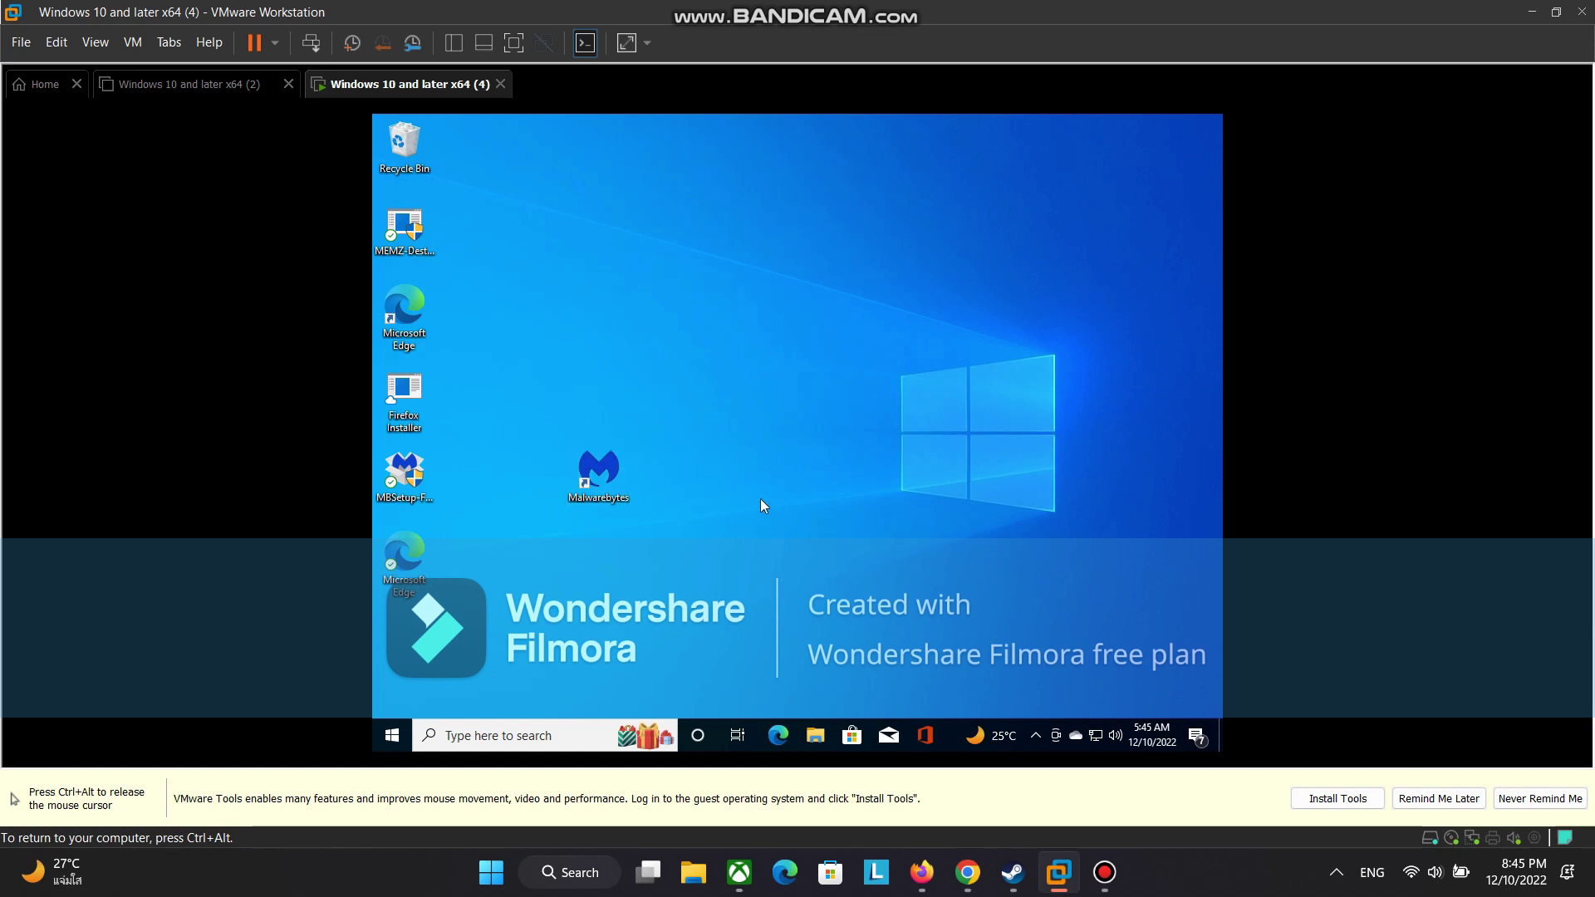
# - Move the Firefox Installer icon across the desktop onto the wallpaper's Windows logo
pyautogui.moveTo(435, 425); pyautogui.dragTo(841, 379)
pyautogui.click(775, 394)
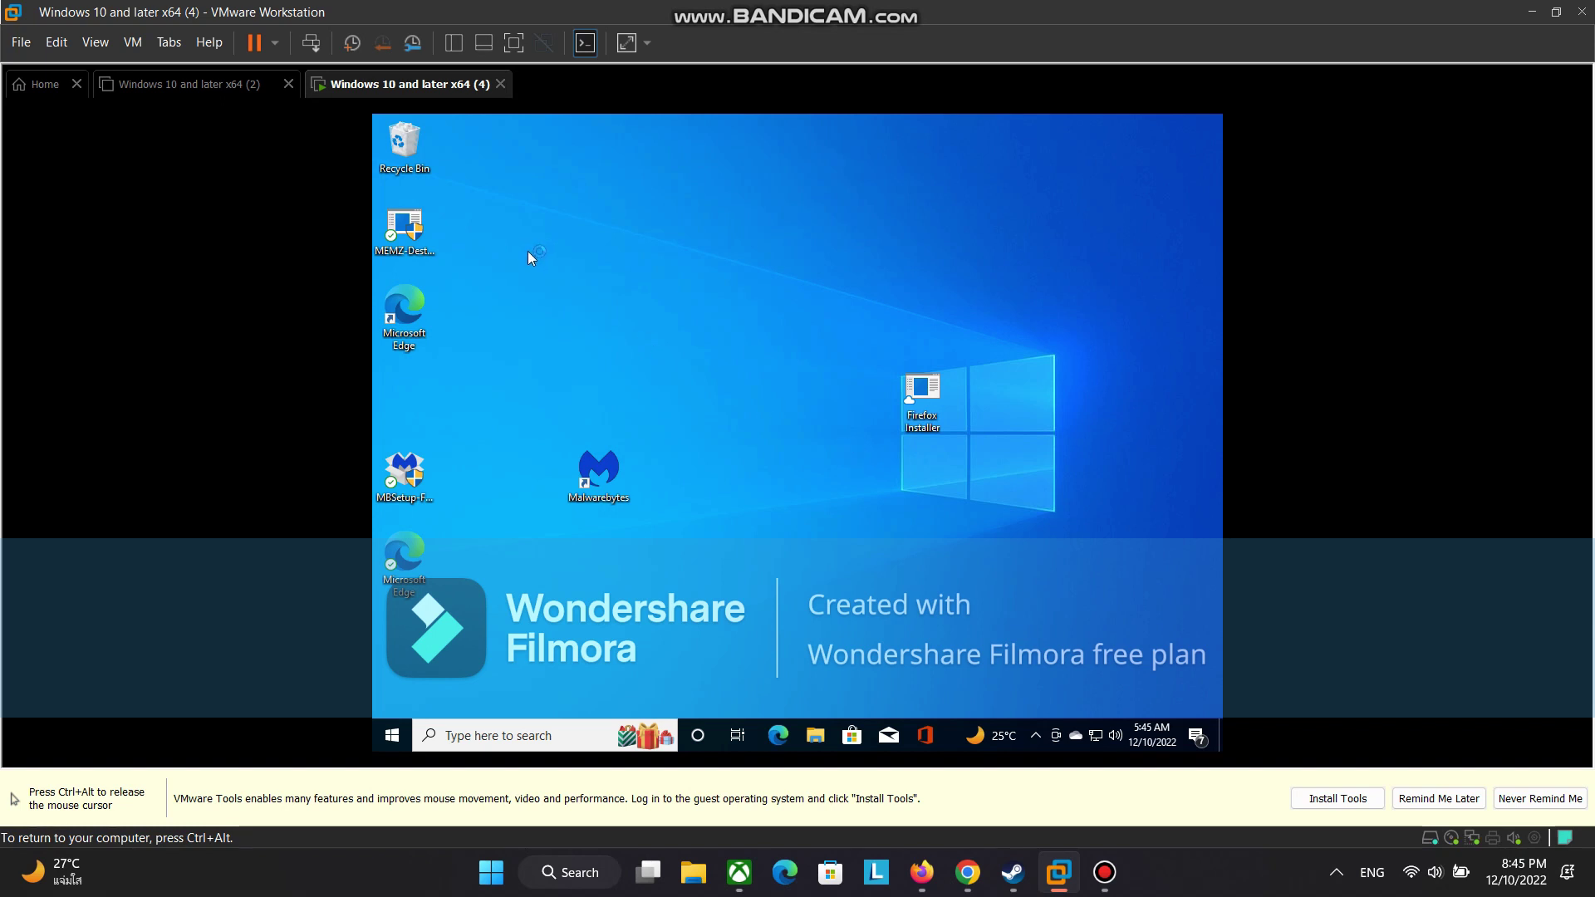
pyautogui.moveTo(590, 324); pyautogui.dragTo(942, 619)
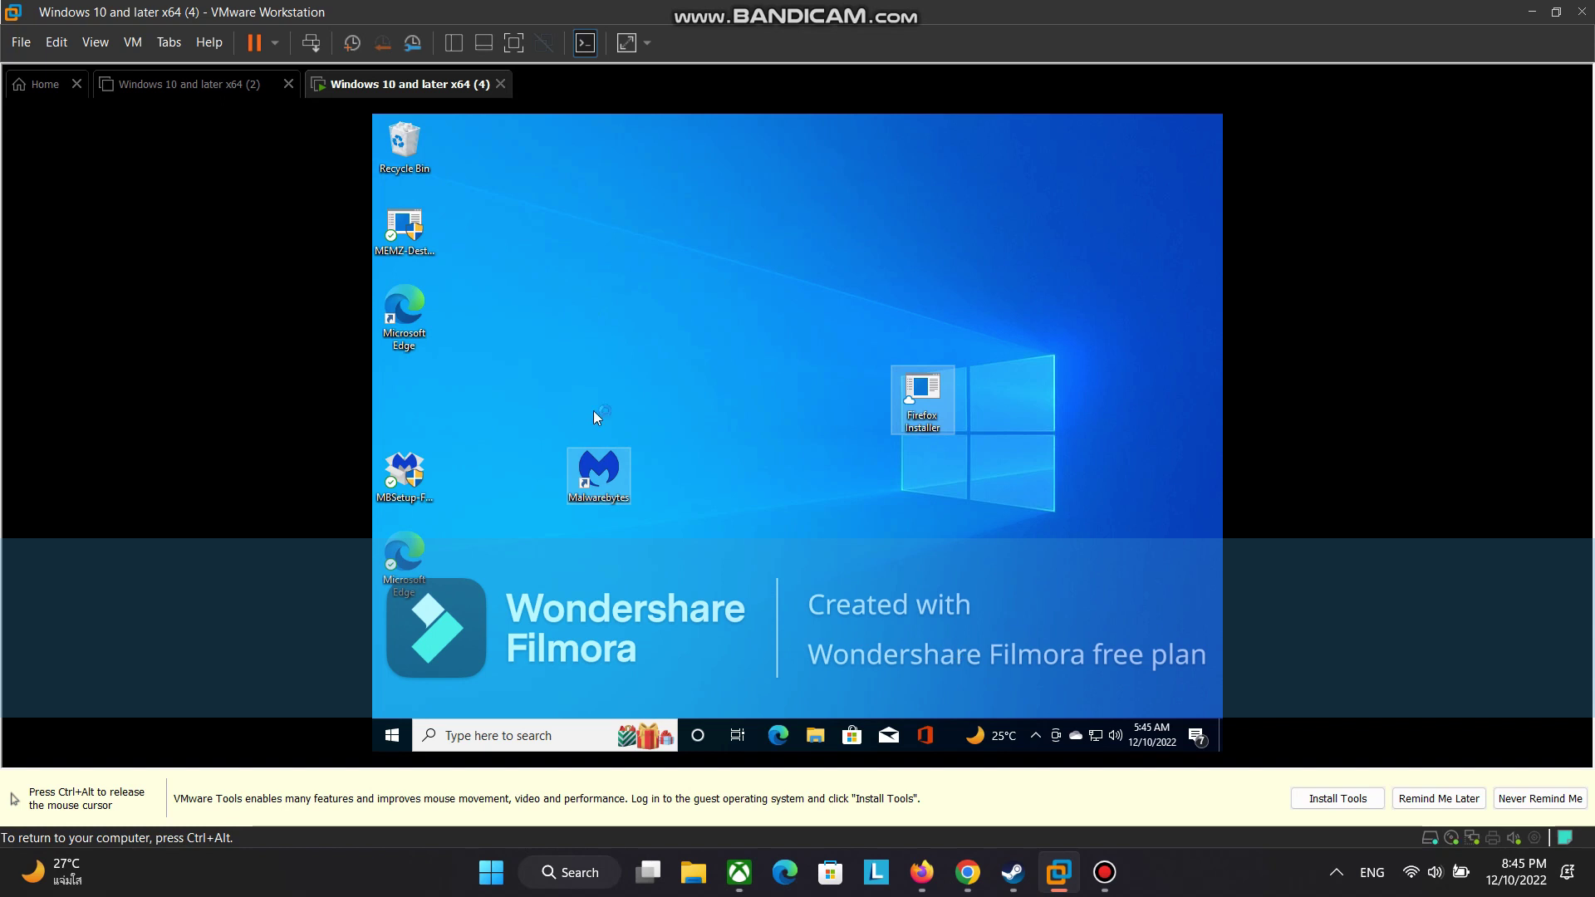
pyautogui.hotkey('ctrl', 'alt')
pyautogui.click(372, 666)
pyautogui.click(581, 581)
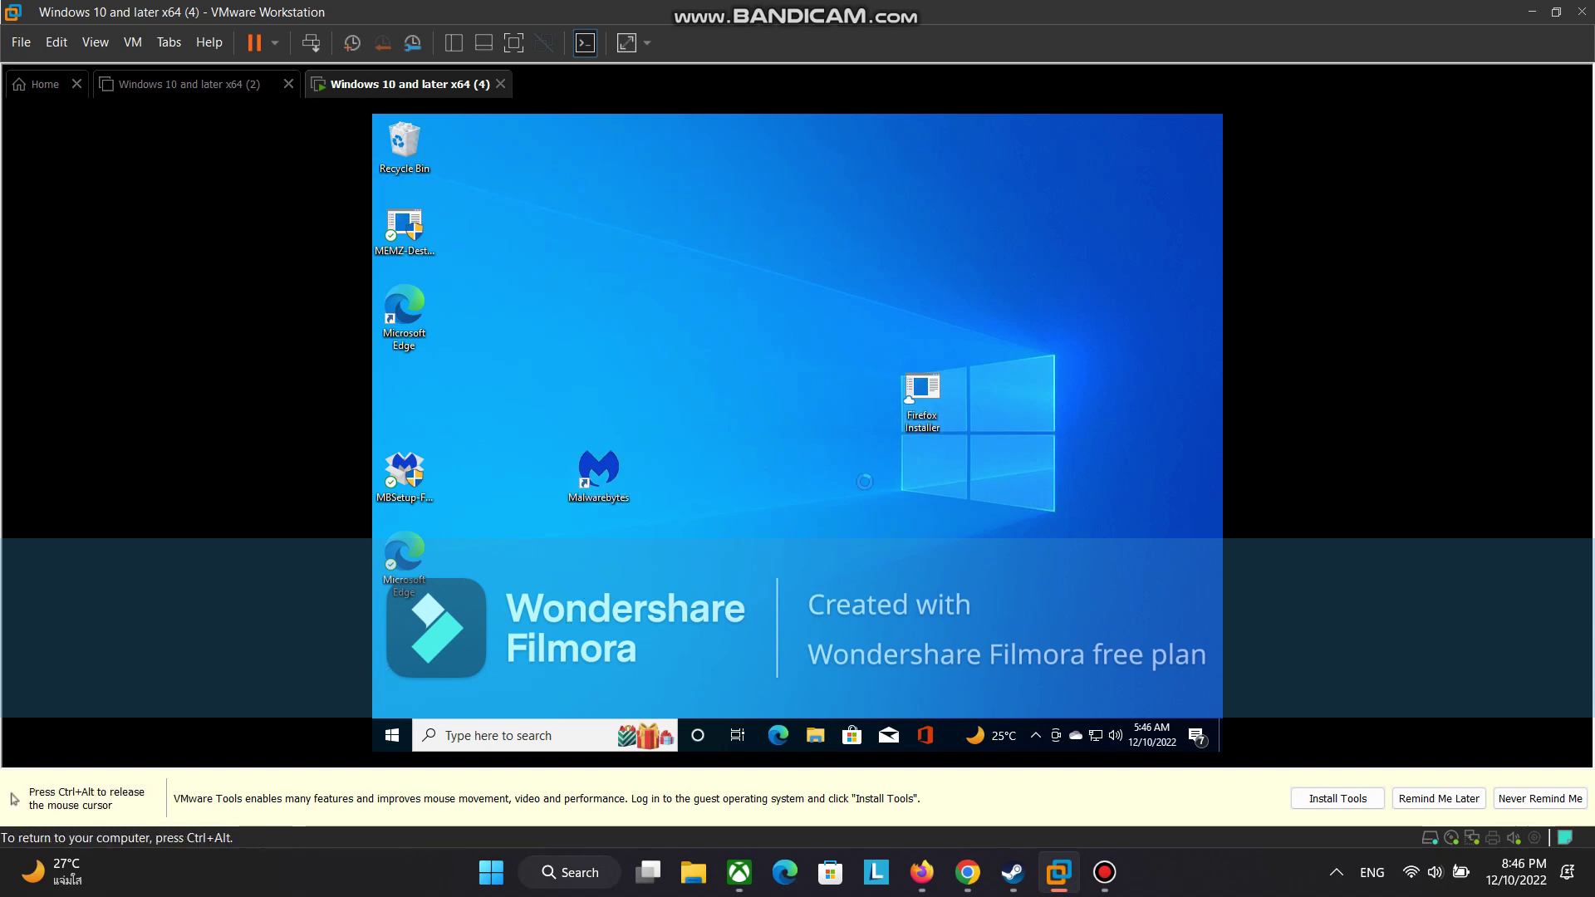
pyautogui.rightClick(582, 314)
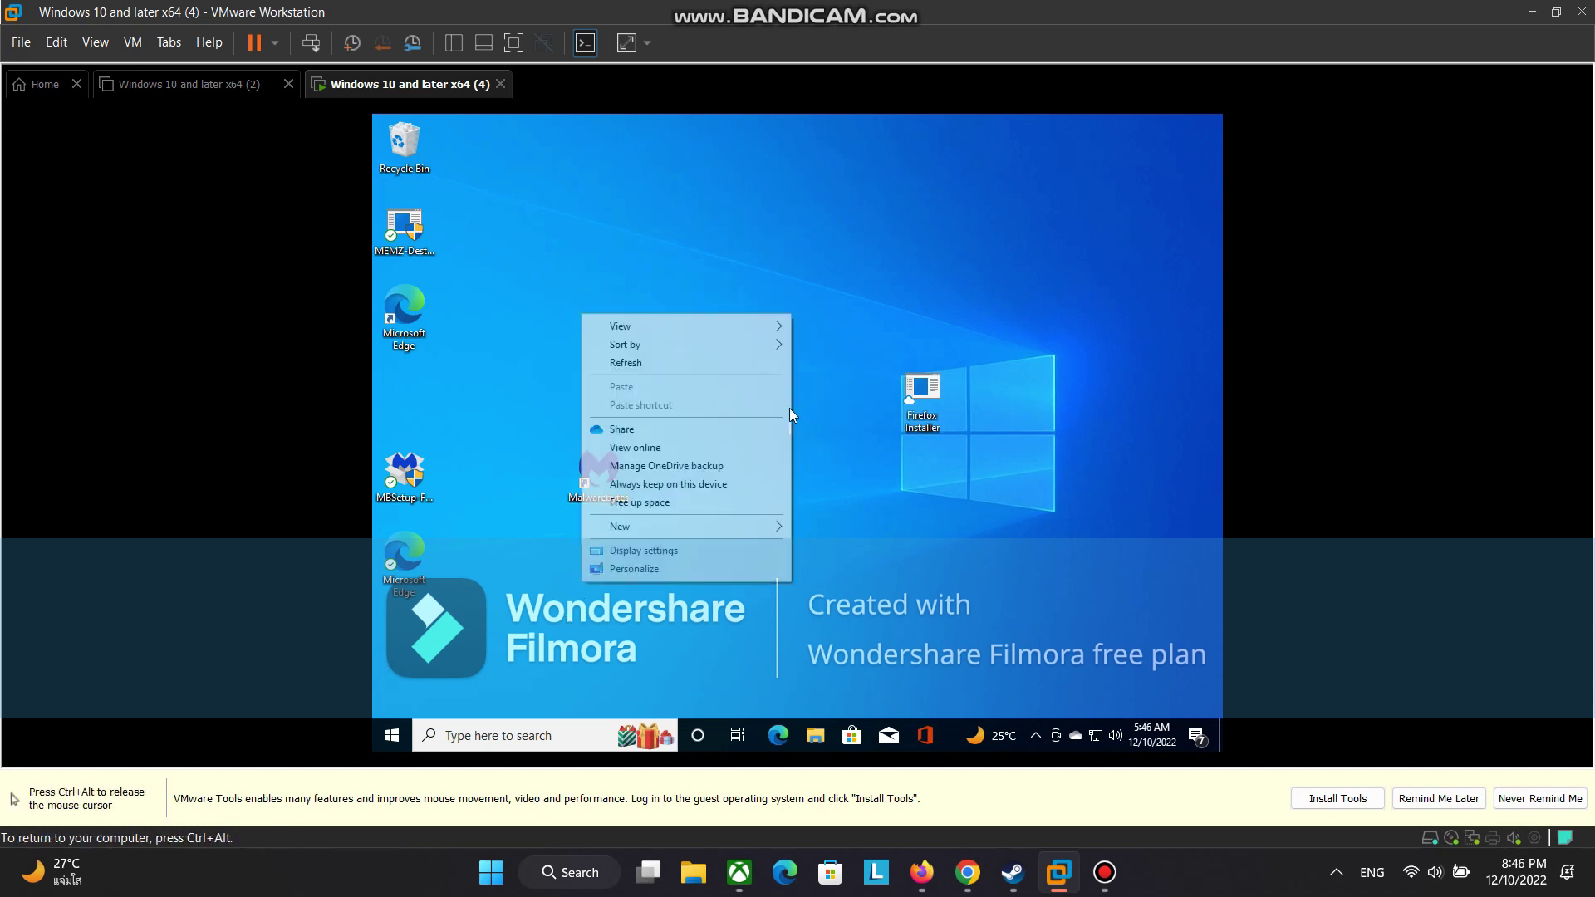
pyautogui.click(676, 613)
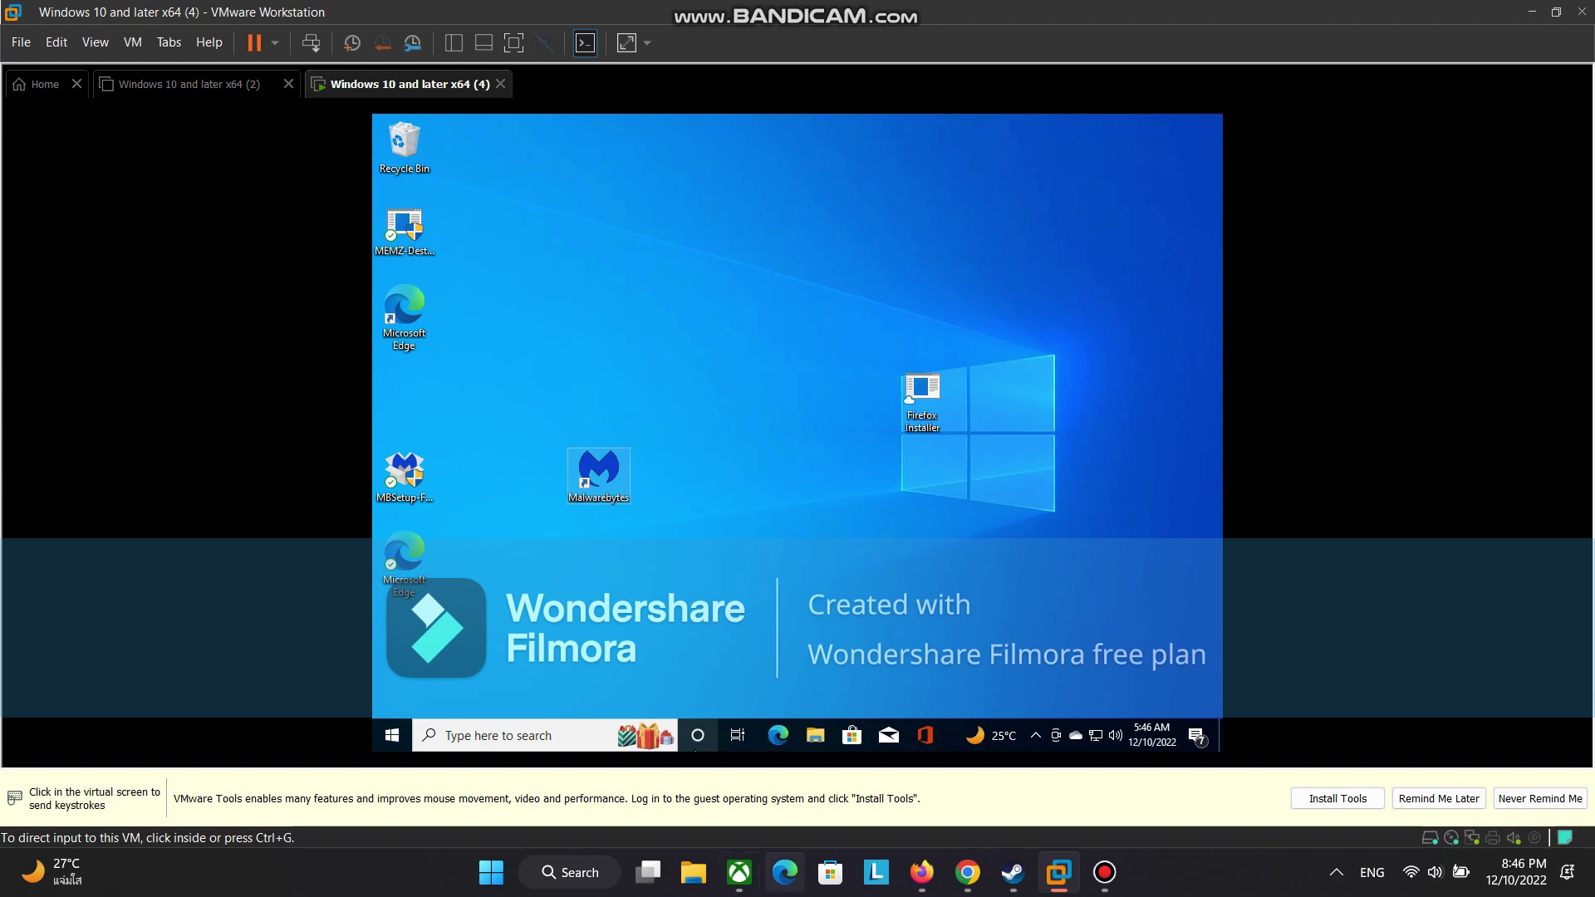
pyautogui.hotkey('shift', 'F10')
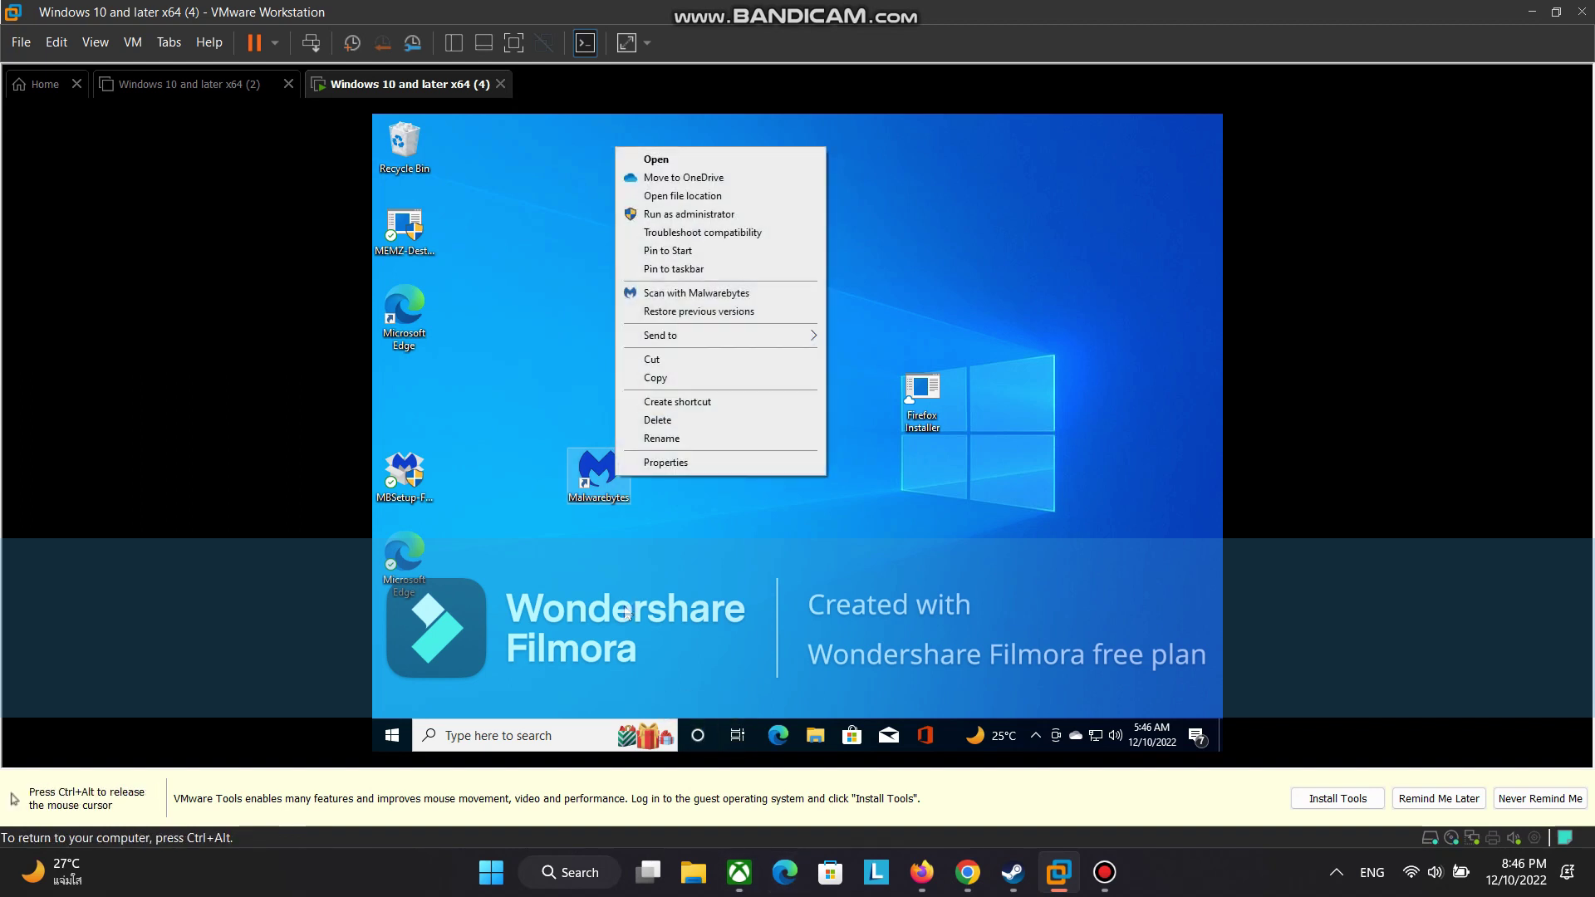
pyautogui.press('Escape')
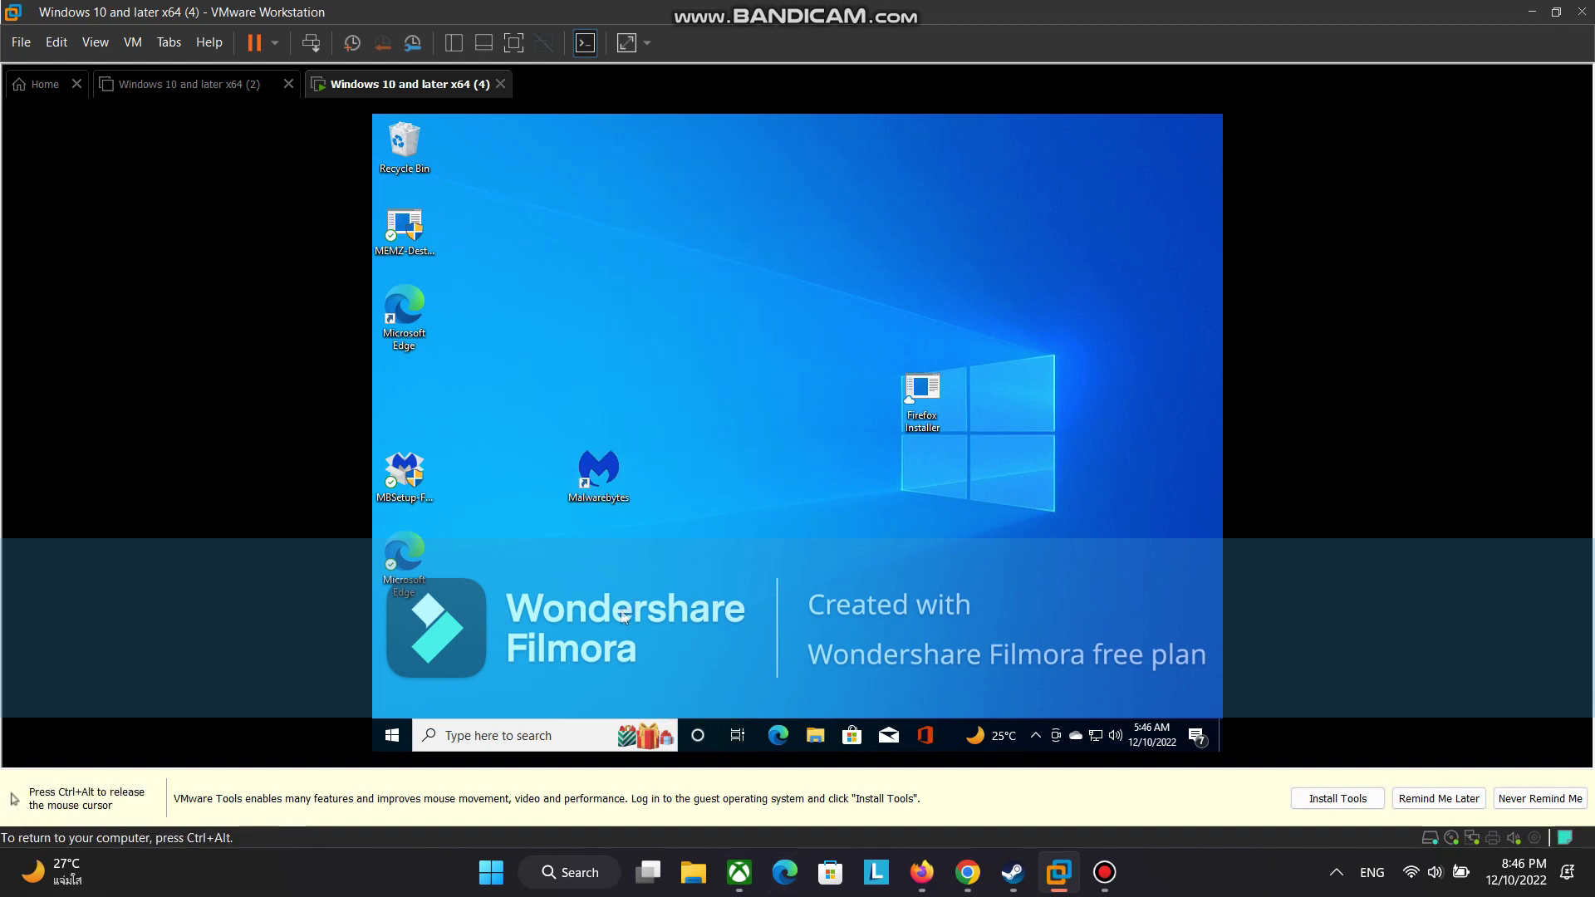
# - Close the Edge window loading softonic.com and dismiss the Malwarebytes scan notification
pyautogui.rightClick(592, 466)
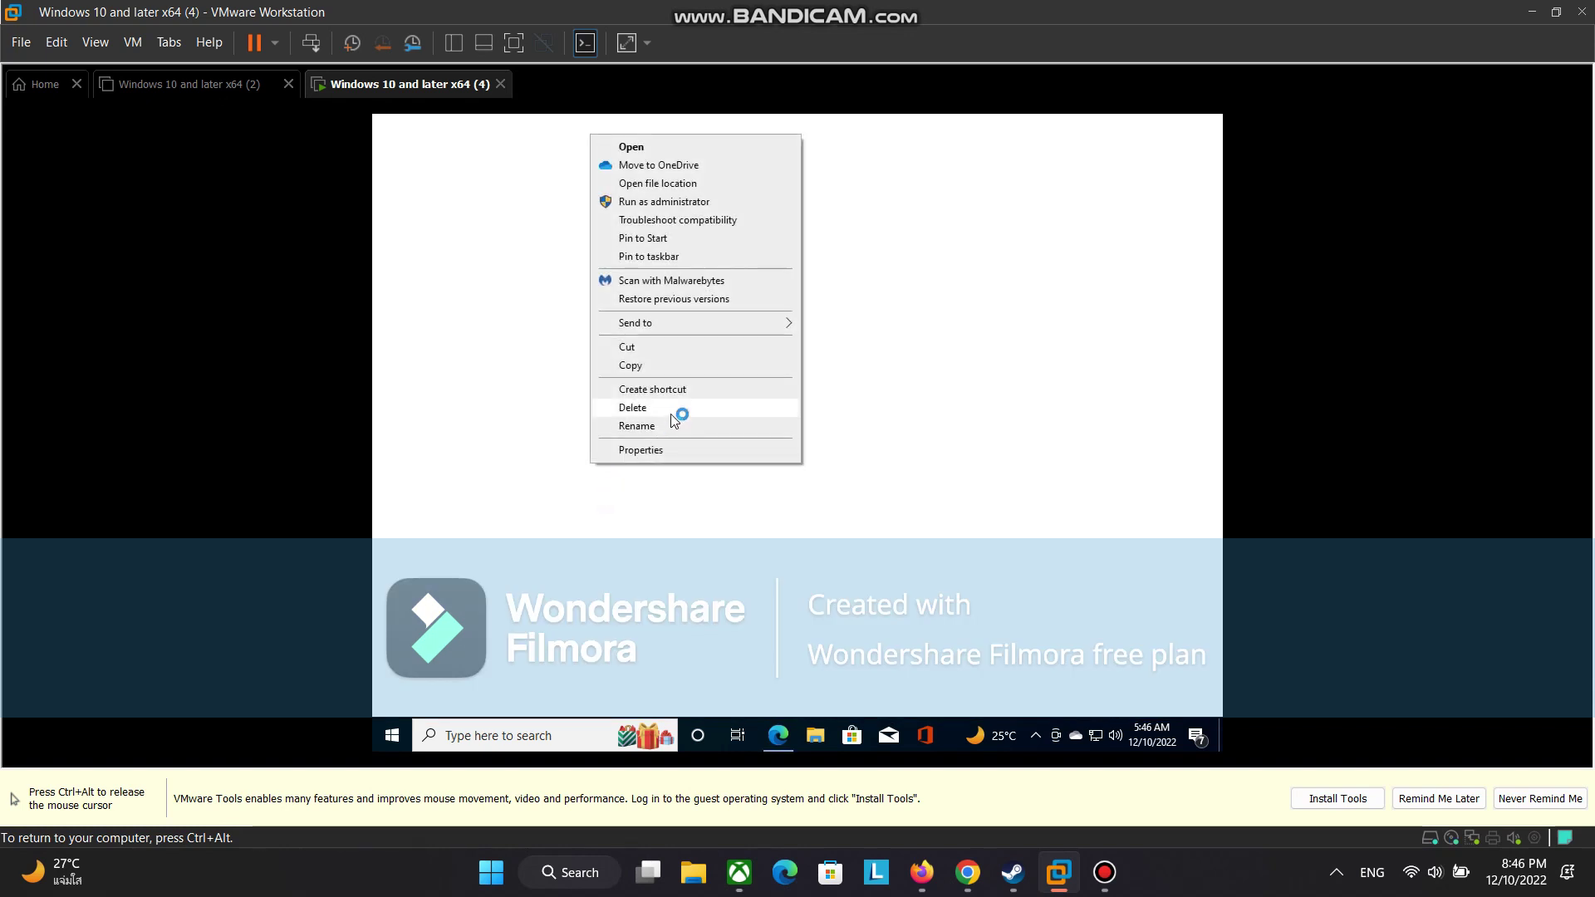
pyautogui.click(642, 521)
pyautogui.hotkey('ctrl', 'alt')
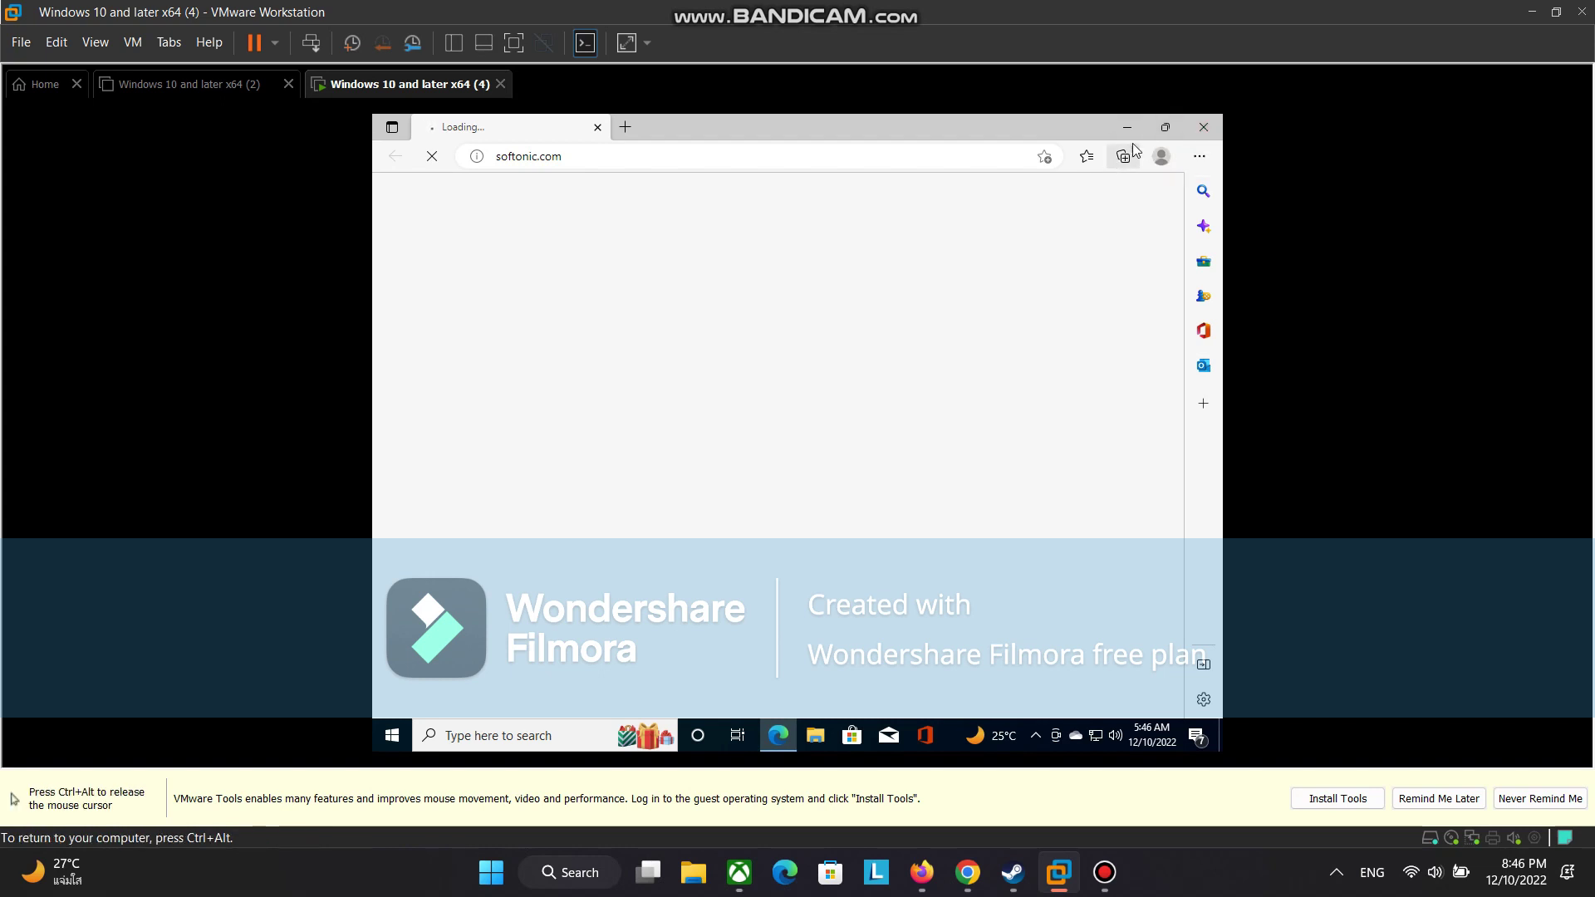
pyautogui.click(1202, 130)
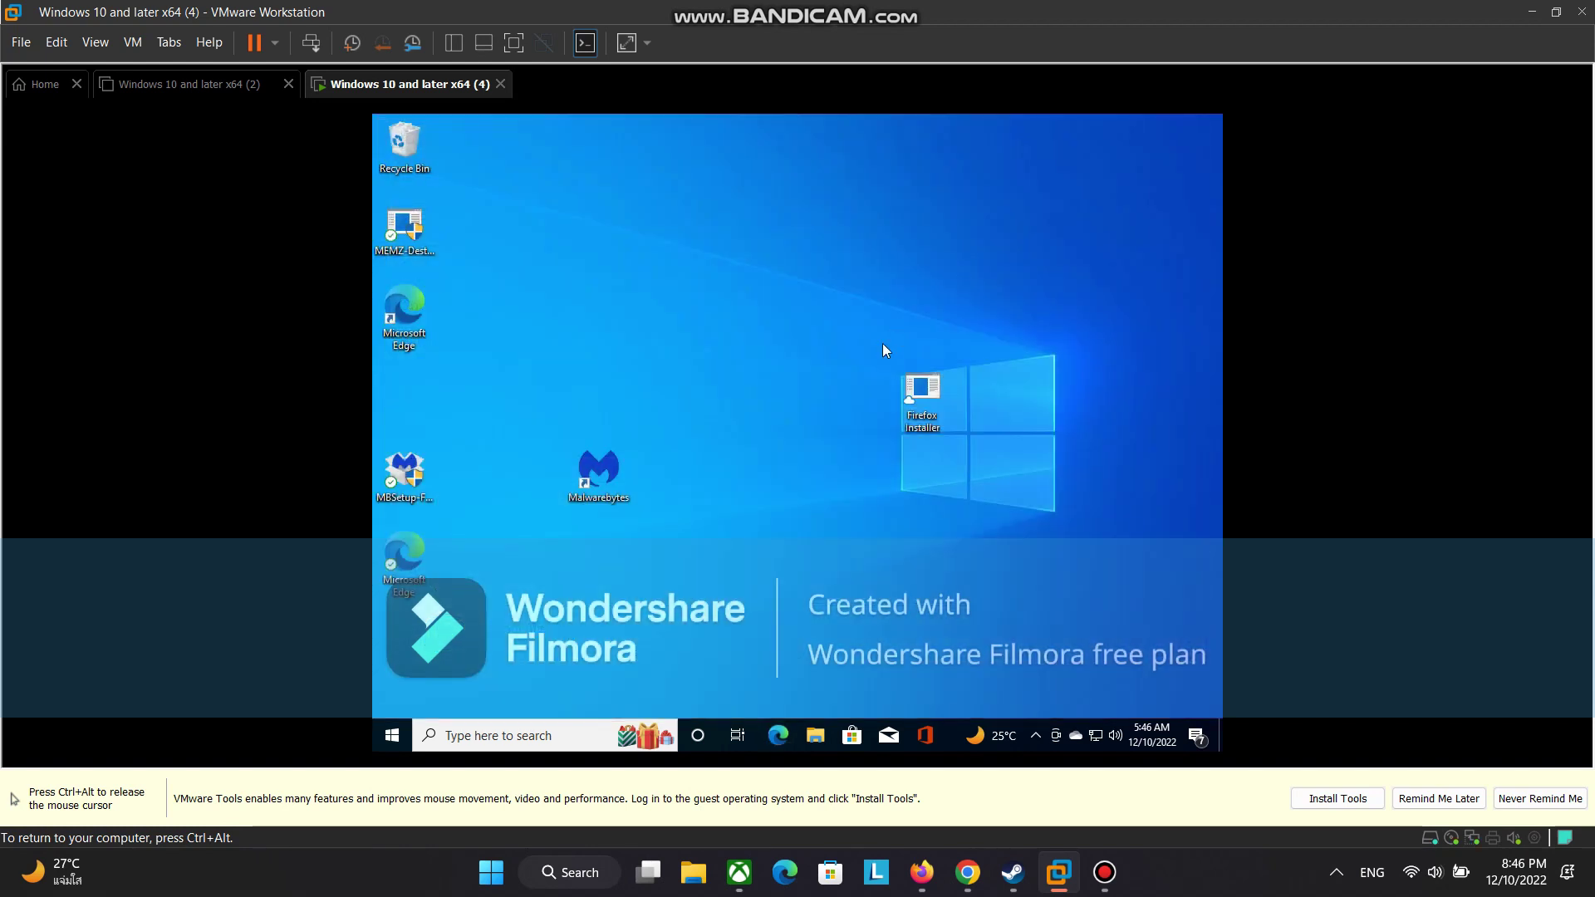
pyautogui.moveTo(766, 515); pyautogui.dragTo(1050, 517)
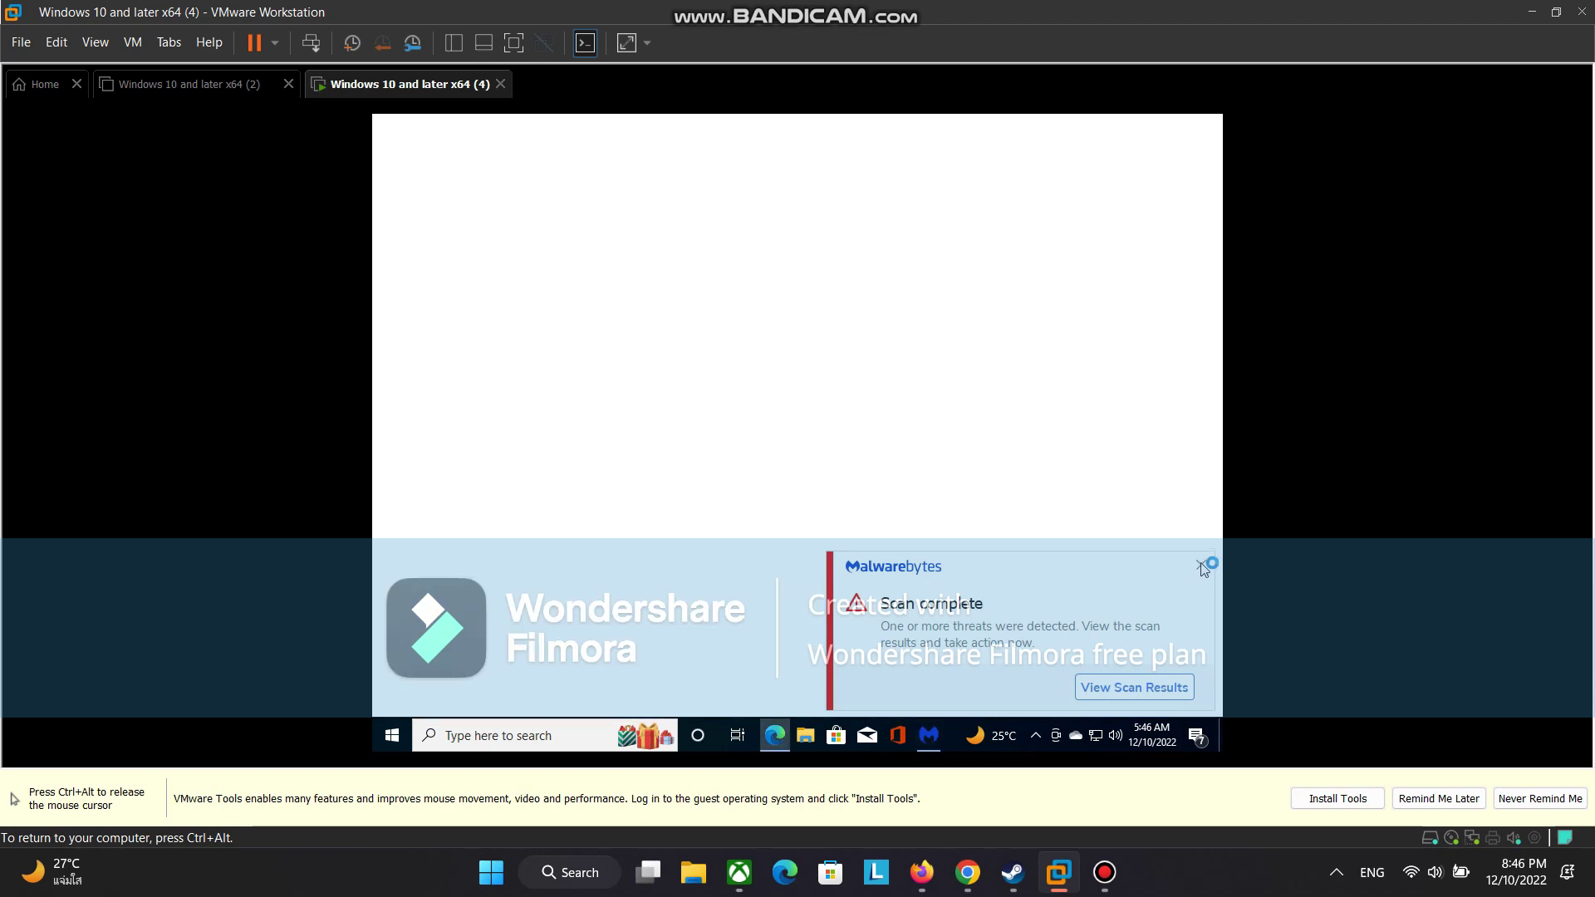
pyautogui.click(933, 562)
# - Minimize the virtual machine and Chrome windows to the host desktop, and bring back the Windows 10 and later x64 (4) machine
pyautogui.hotkey('ctrl', 'alt')
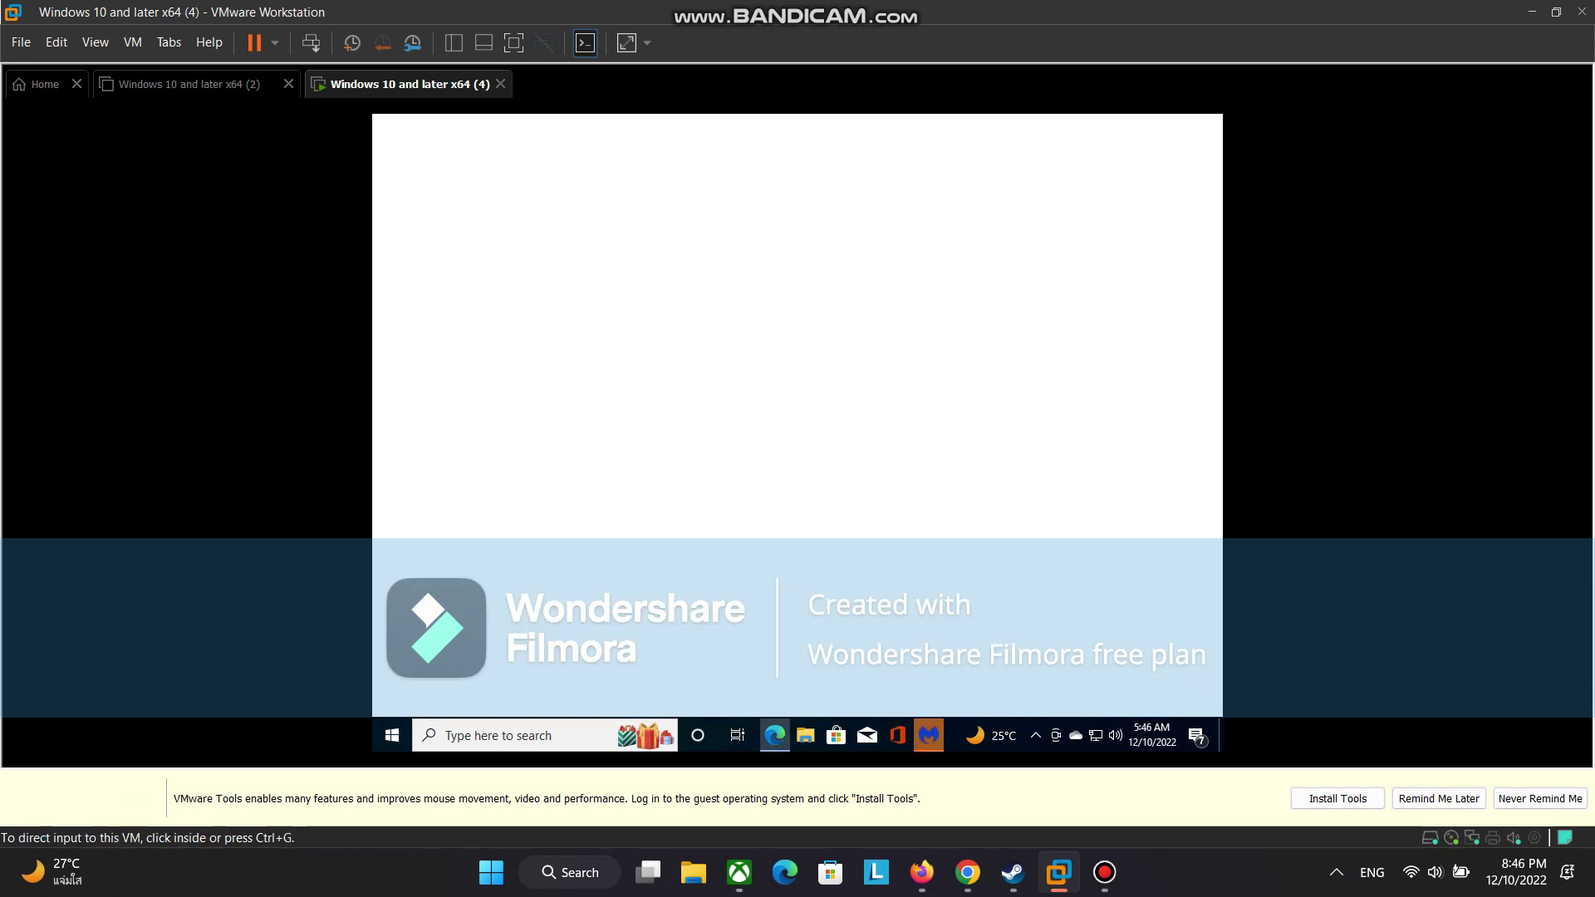
pyautogui.press('super+Down')
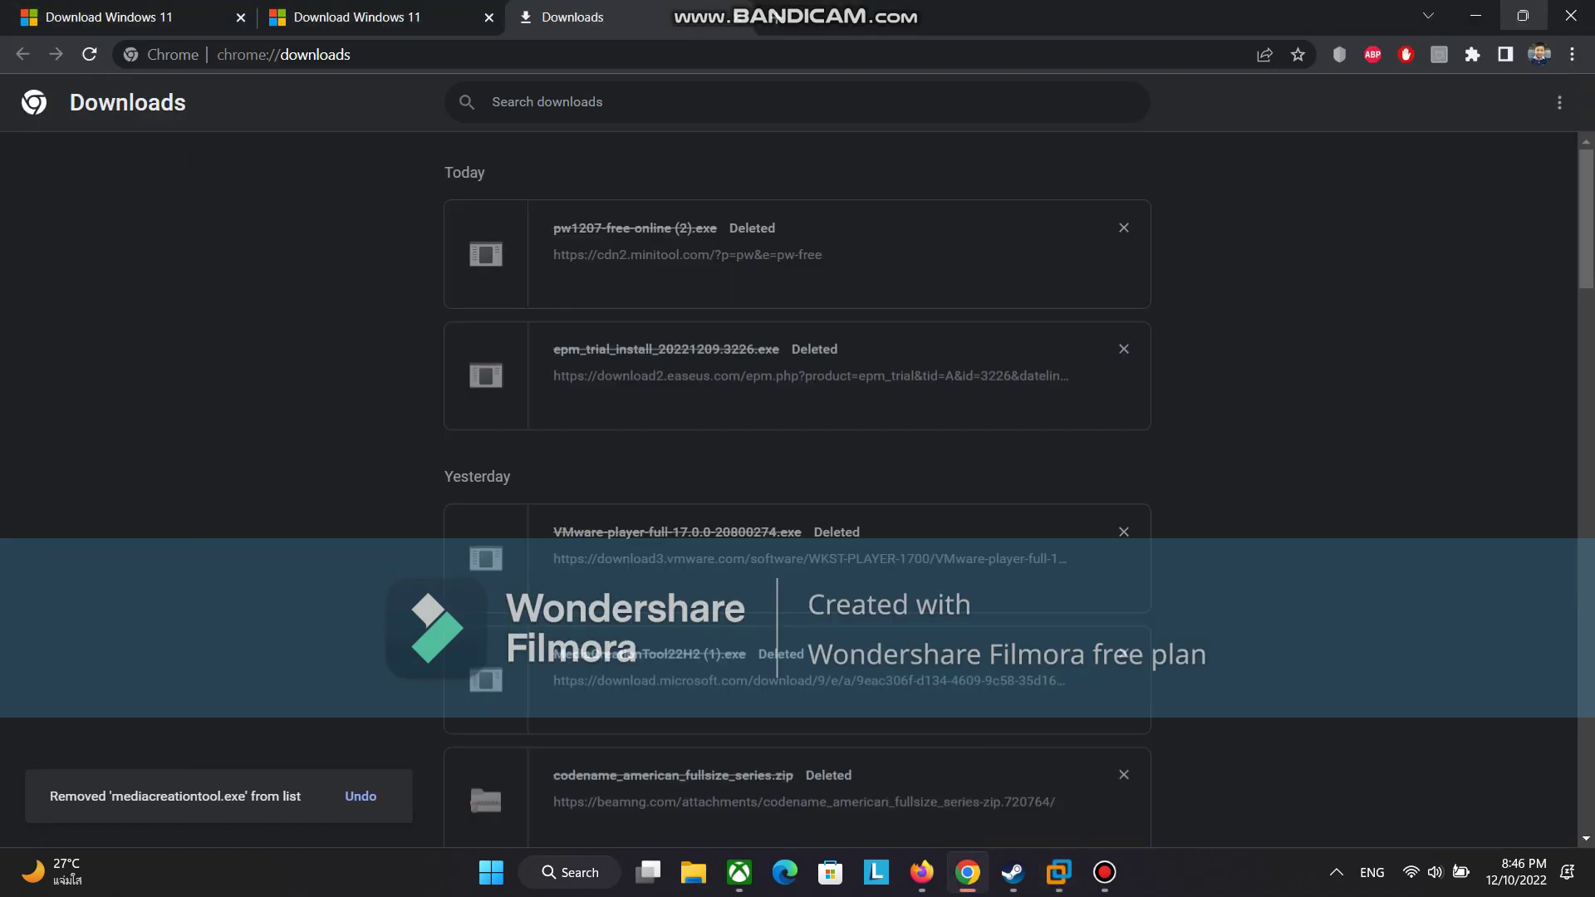
pyautogui.press('super+Down')
pyautogui.click(724, 23)
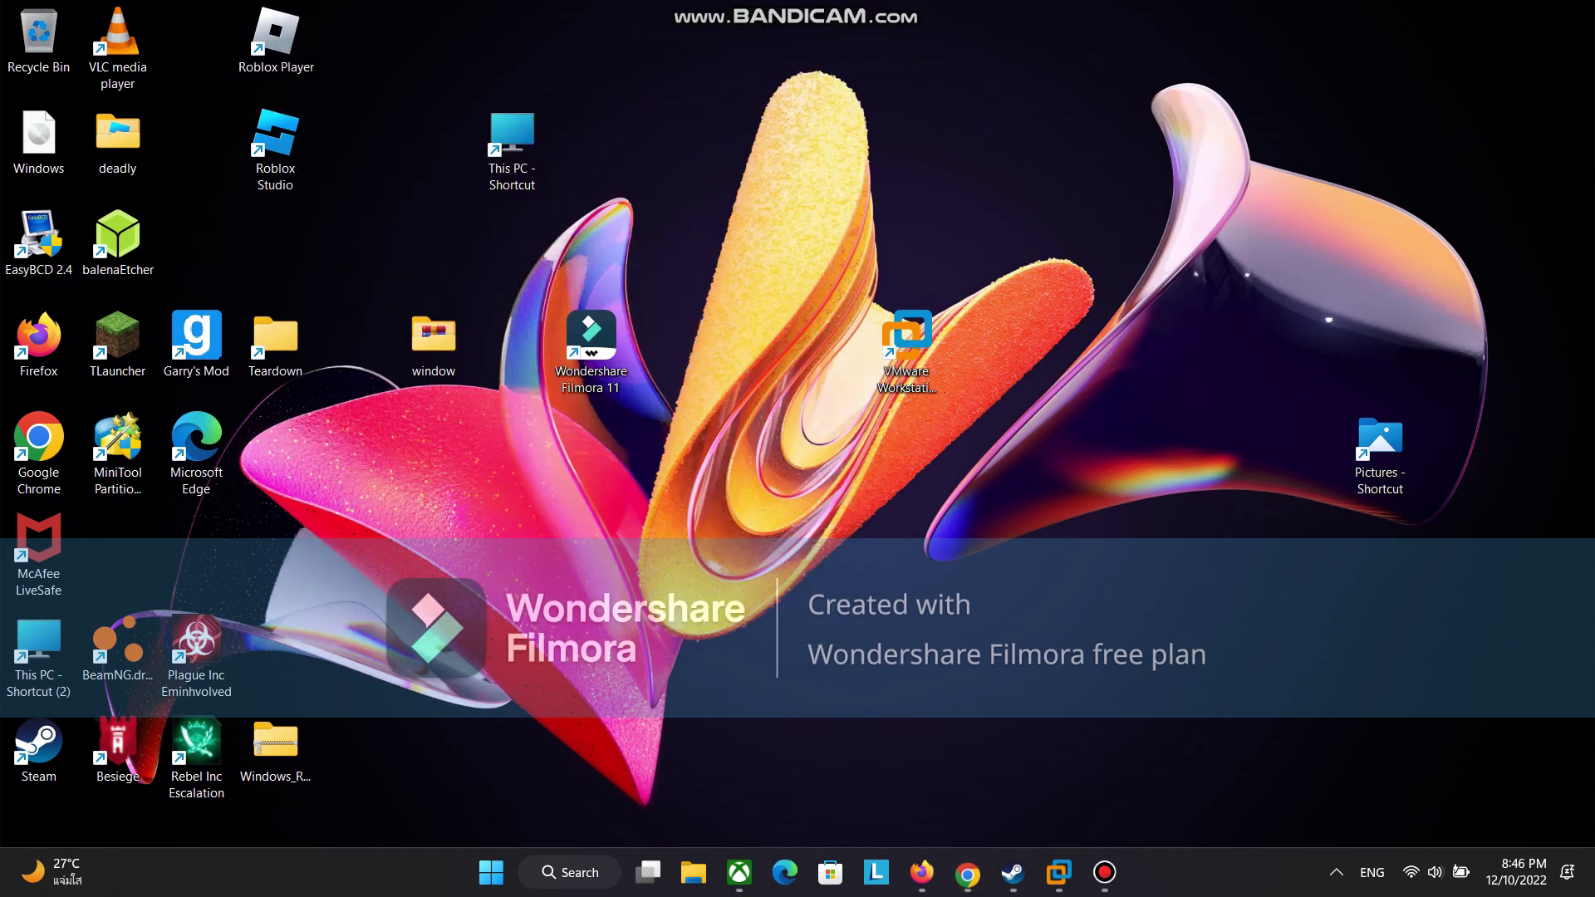
pyautogui.moveTo(1058, 873)
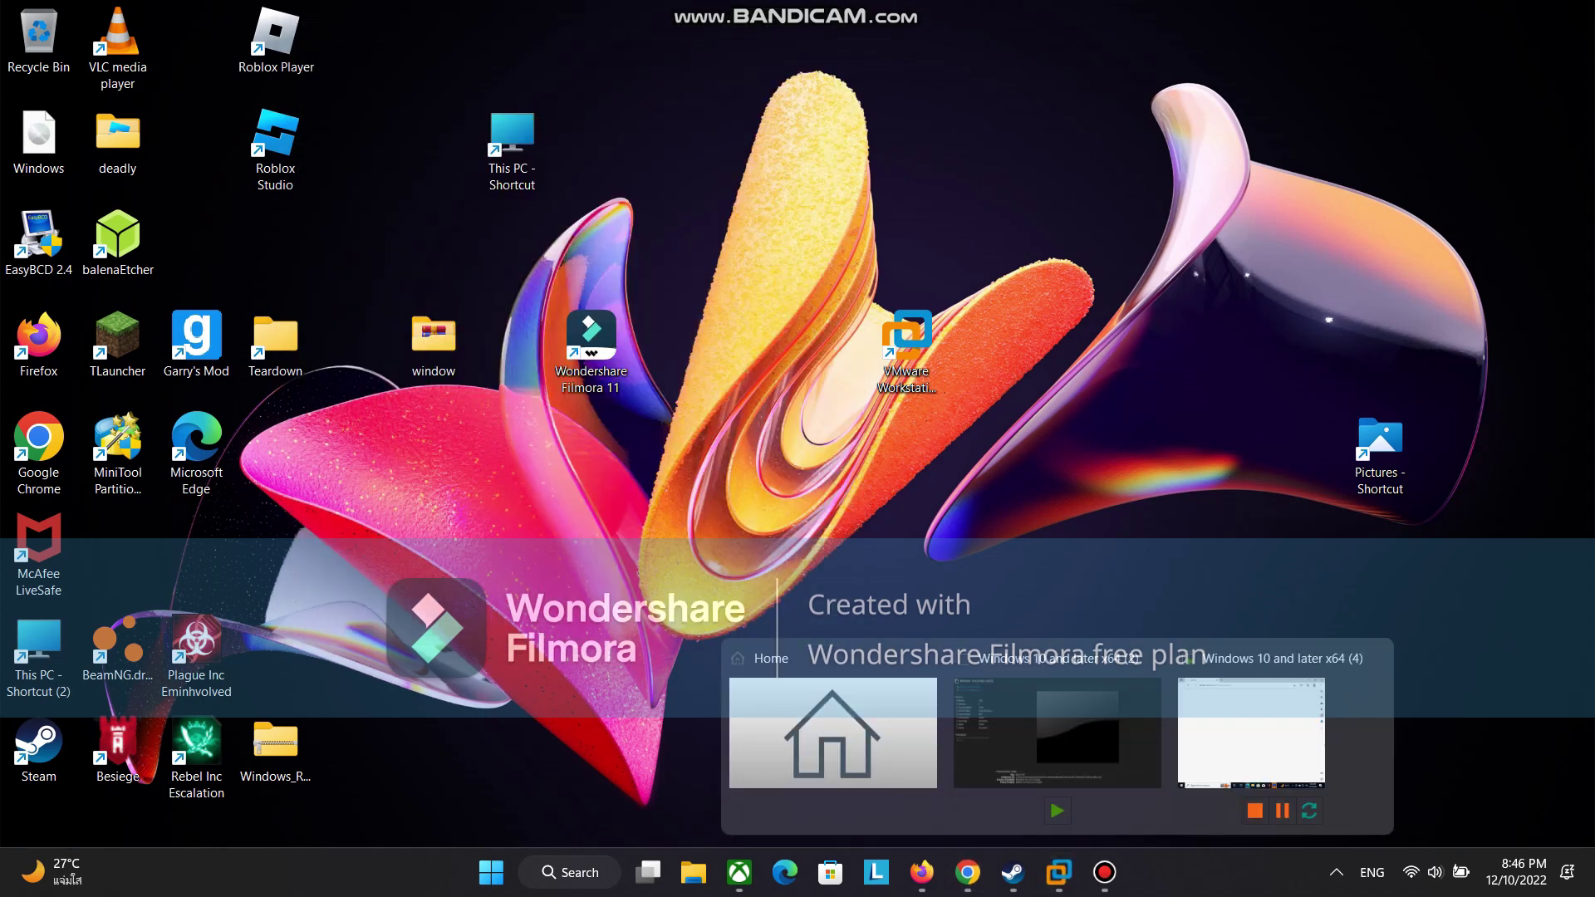
pyautogui.click(1251, 731)
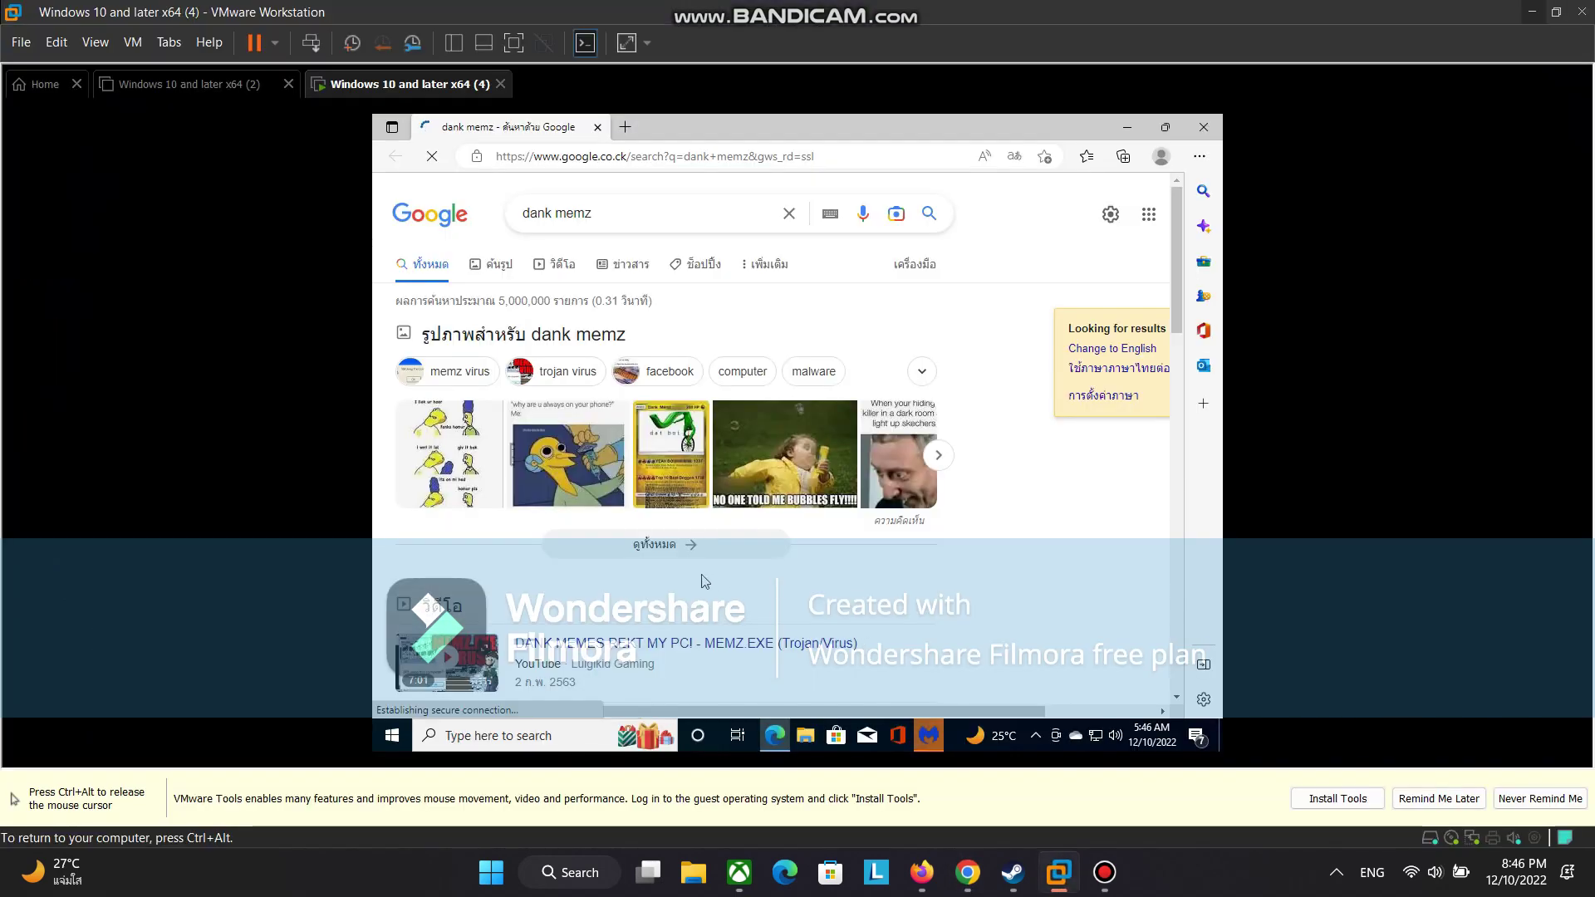
# - Close the dank memz search window, quarantine all selected Malwarebytes detections, and accept the restart to complete removal
pyautogui.click(1203, 127)
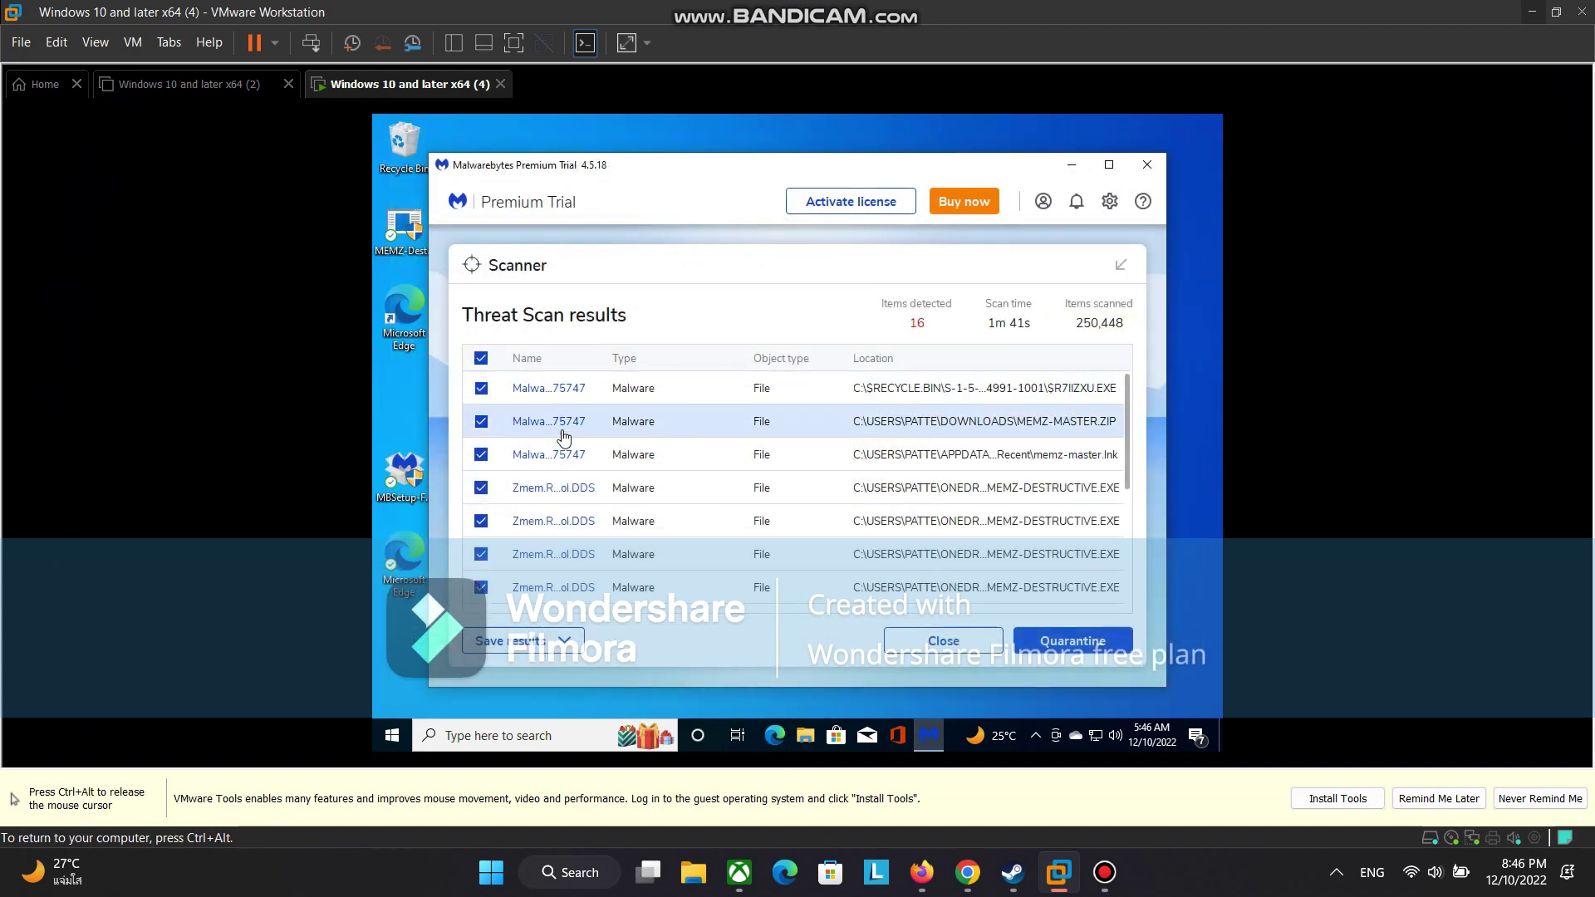
pyautogui.click(1048, 649)
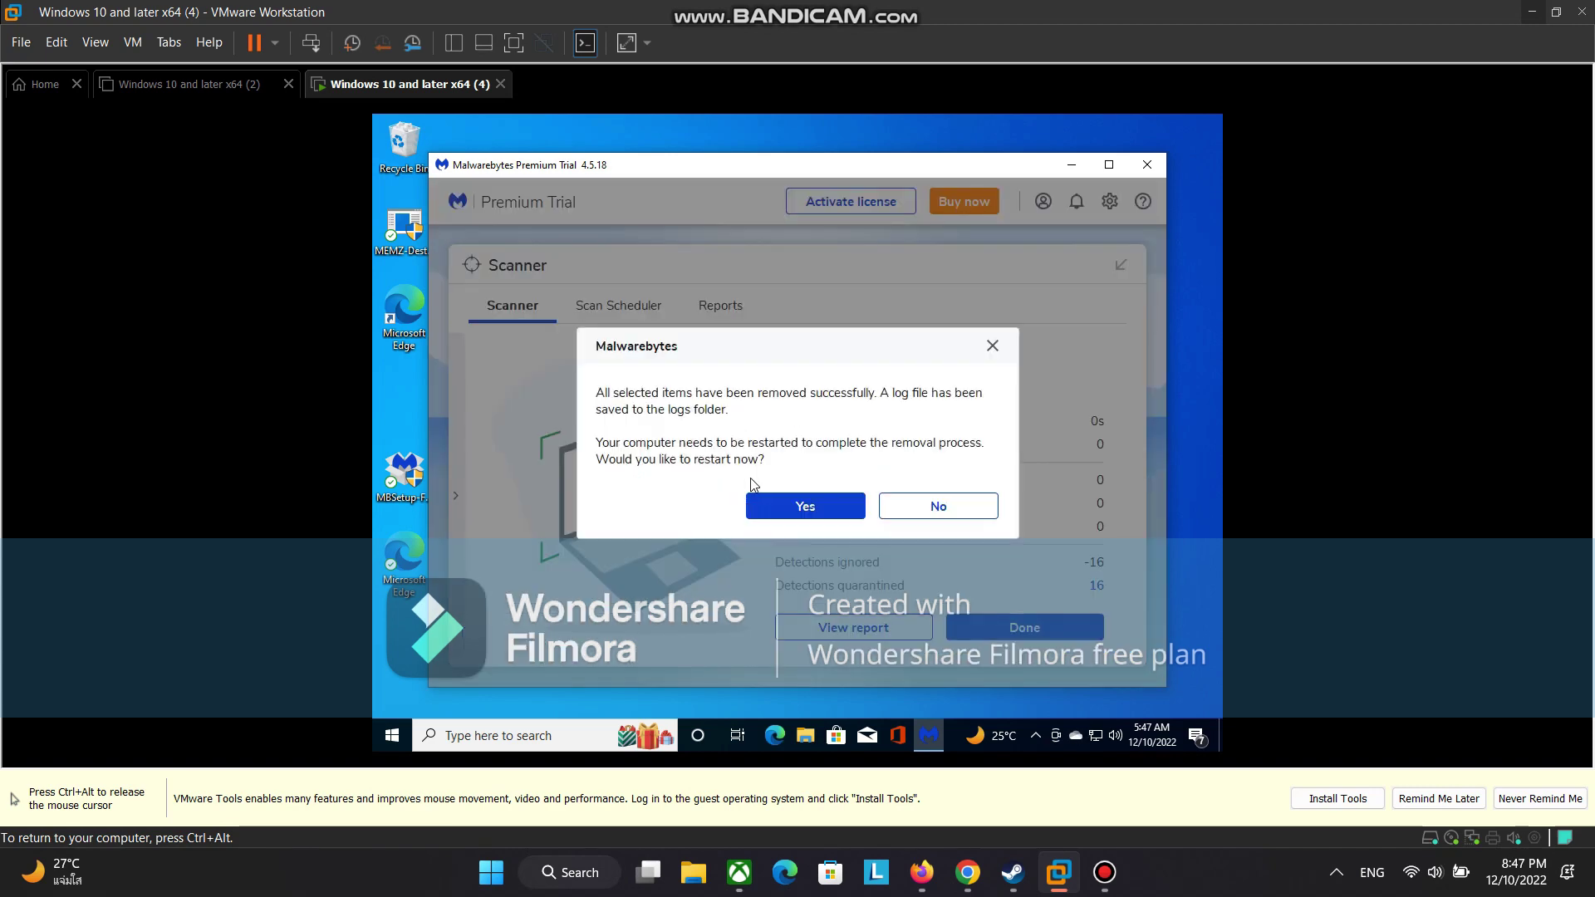
pyautogui.click(797, 502)
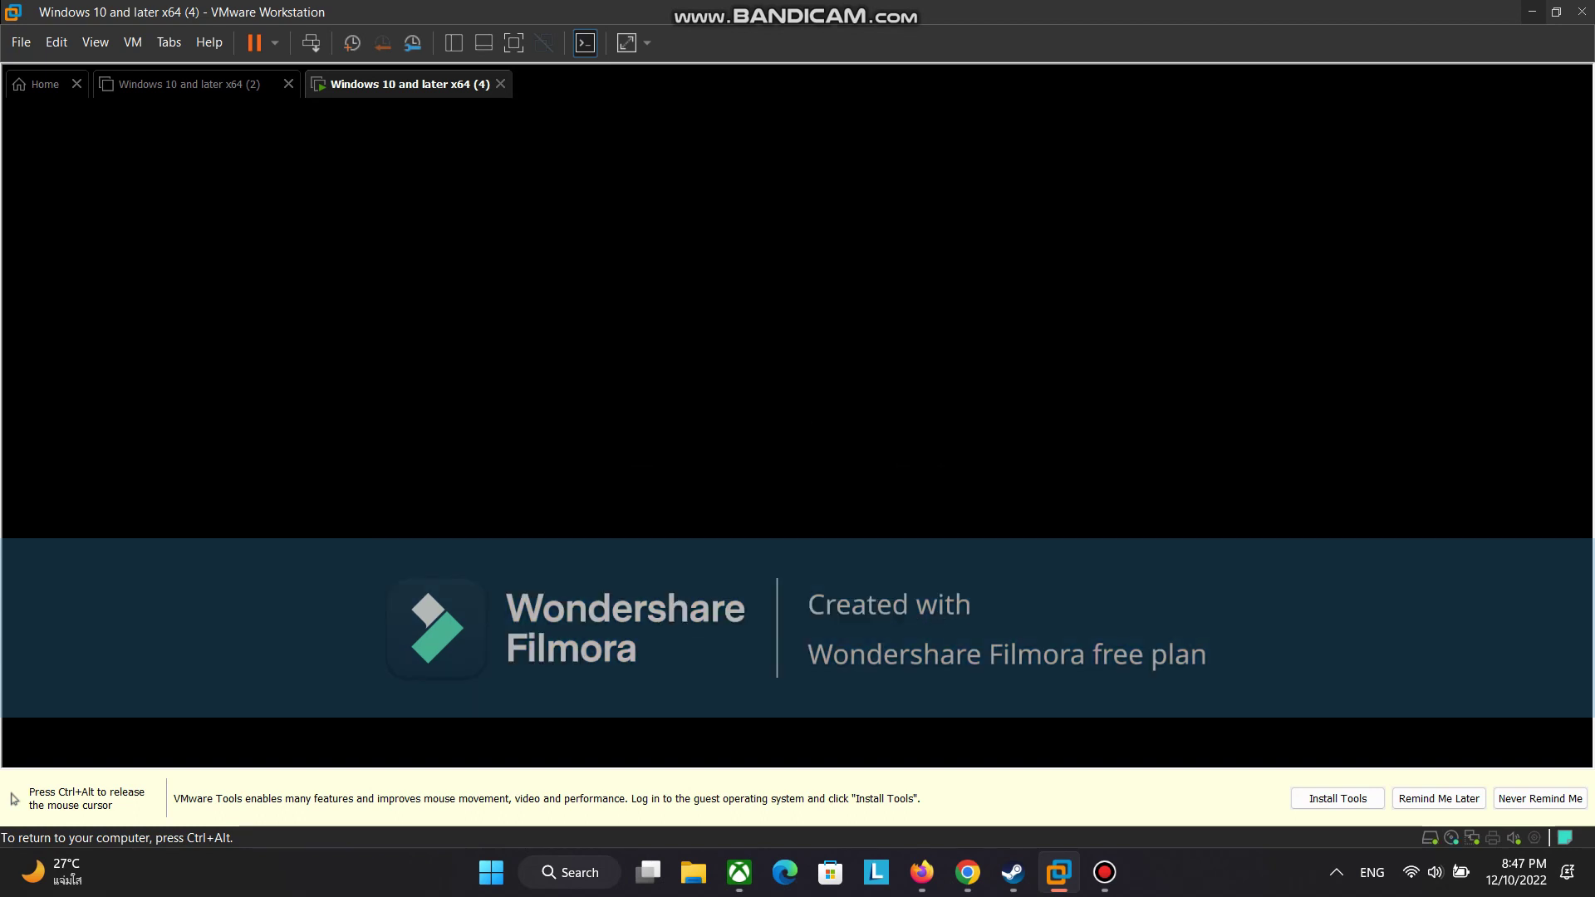
# - Release input from the guest, close VMware Workstation, and choose to power off the running virtual machine
pyautogui.hotkey('ctrl', 'alt')
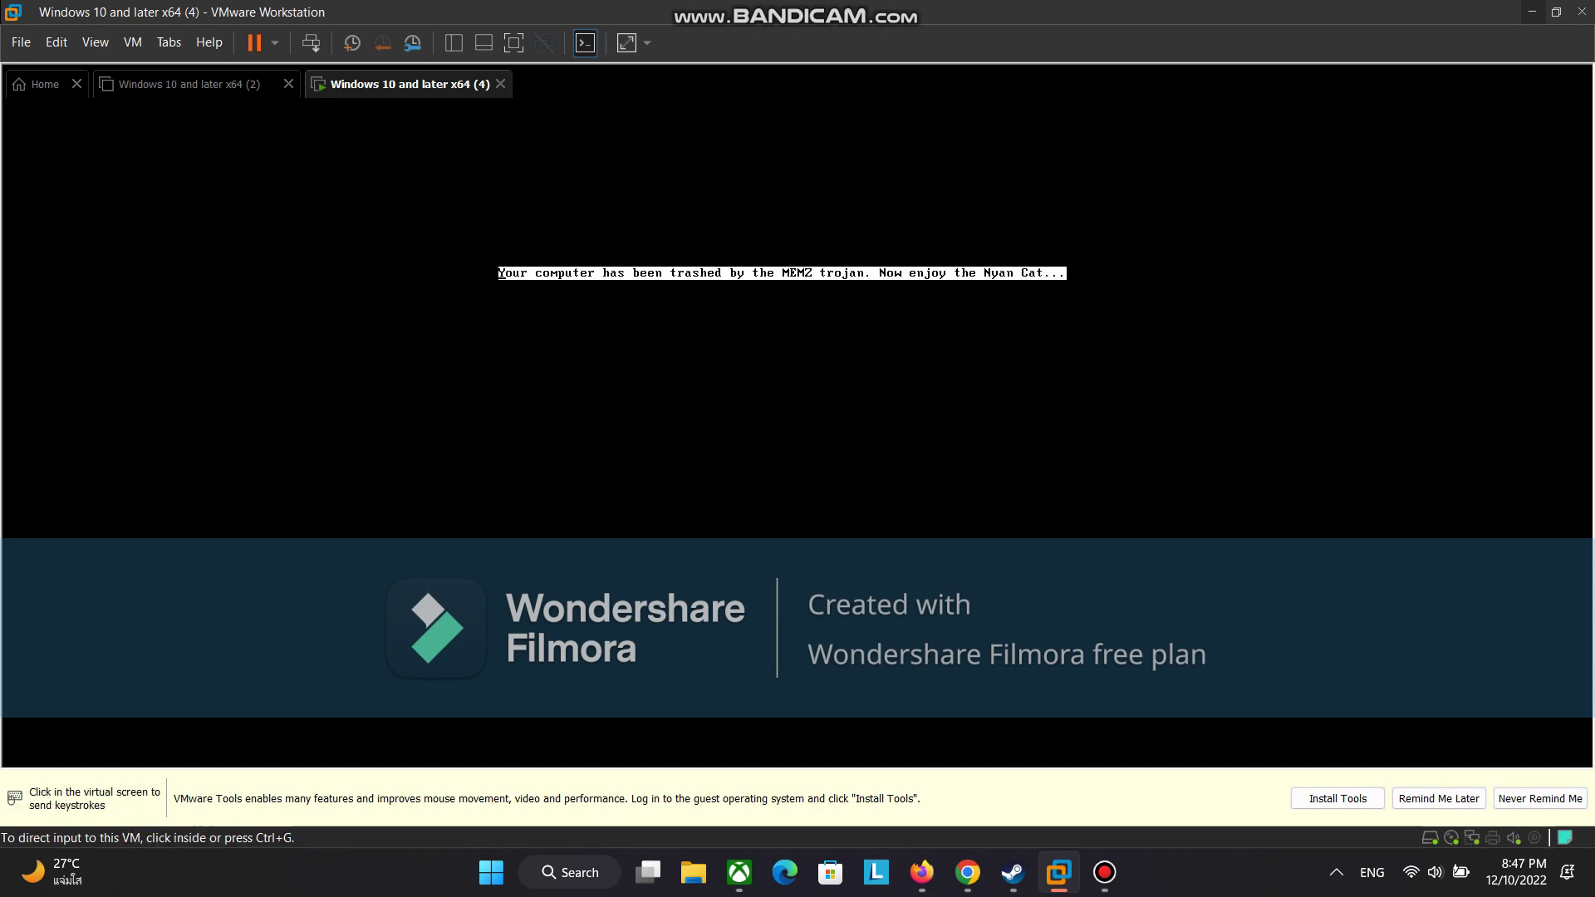
pyautogui.click(1582, 11)
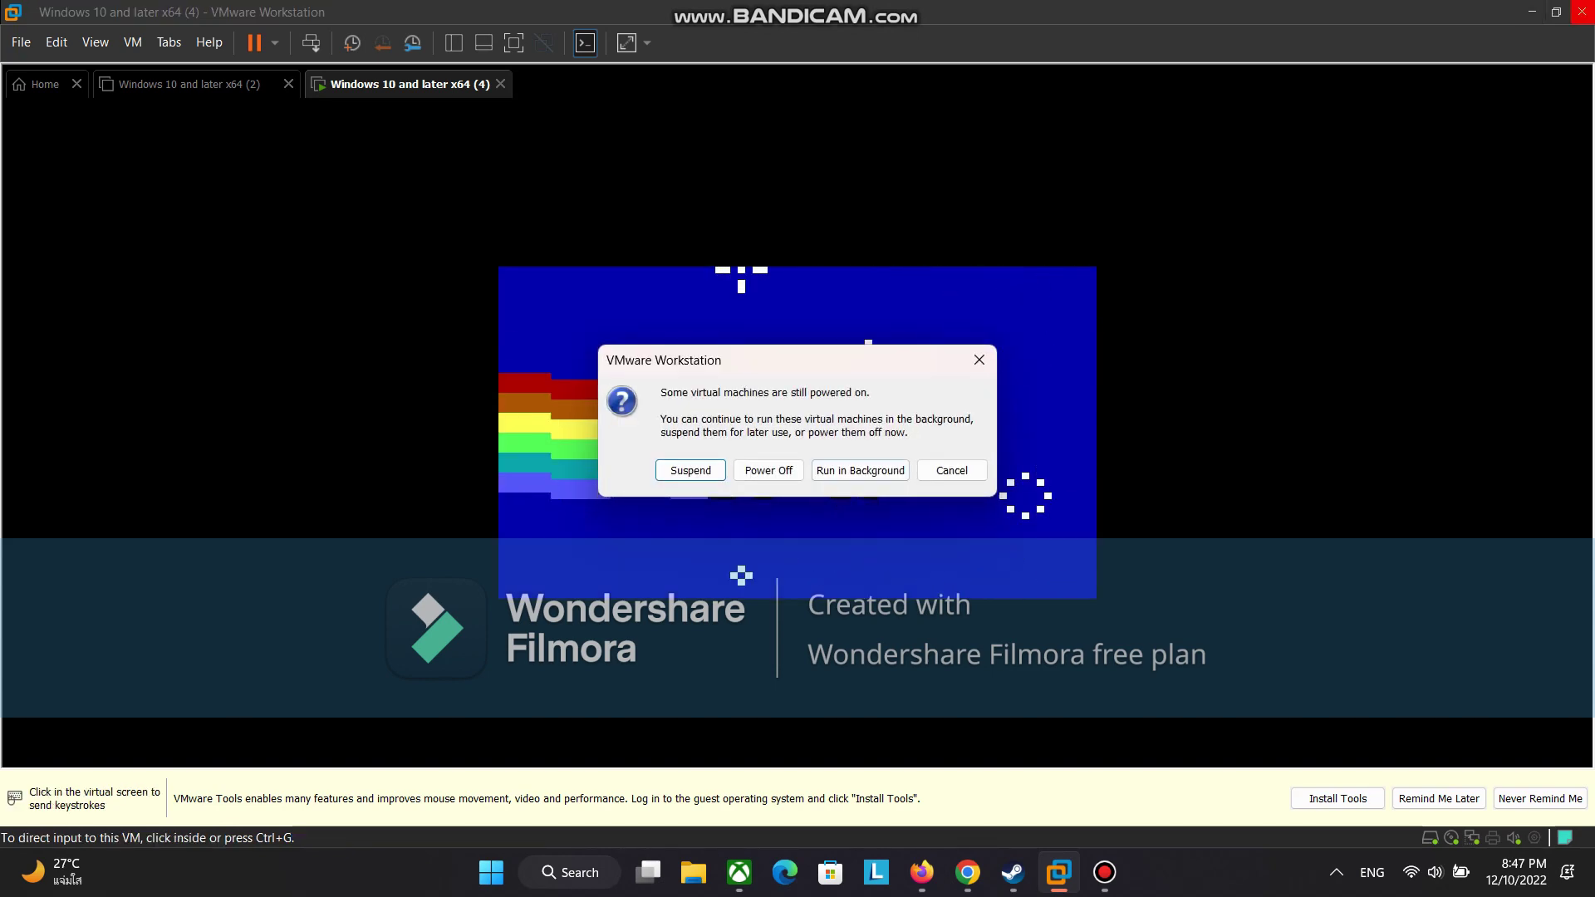
pyautogui.click(768, 470)
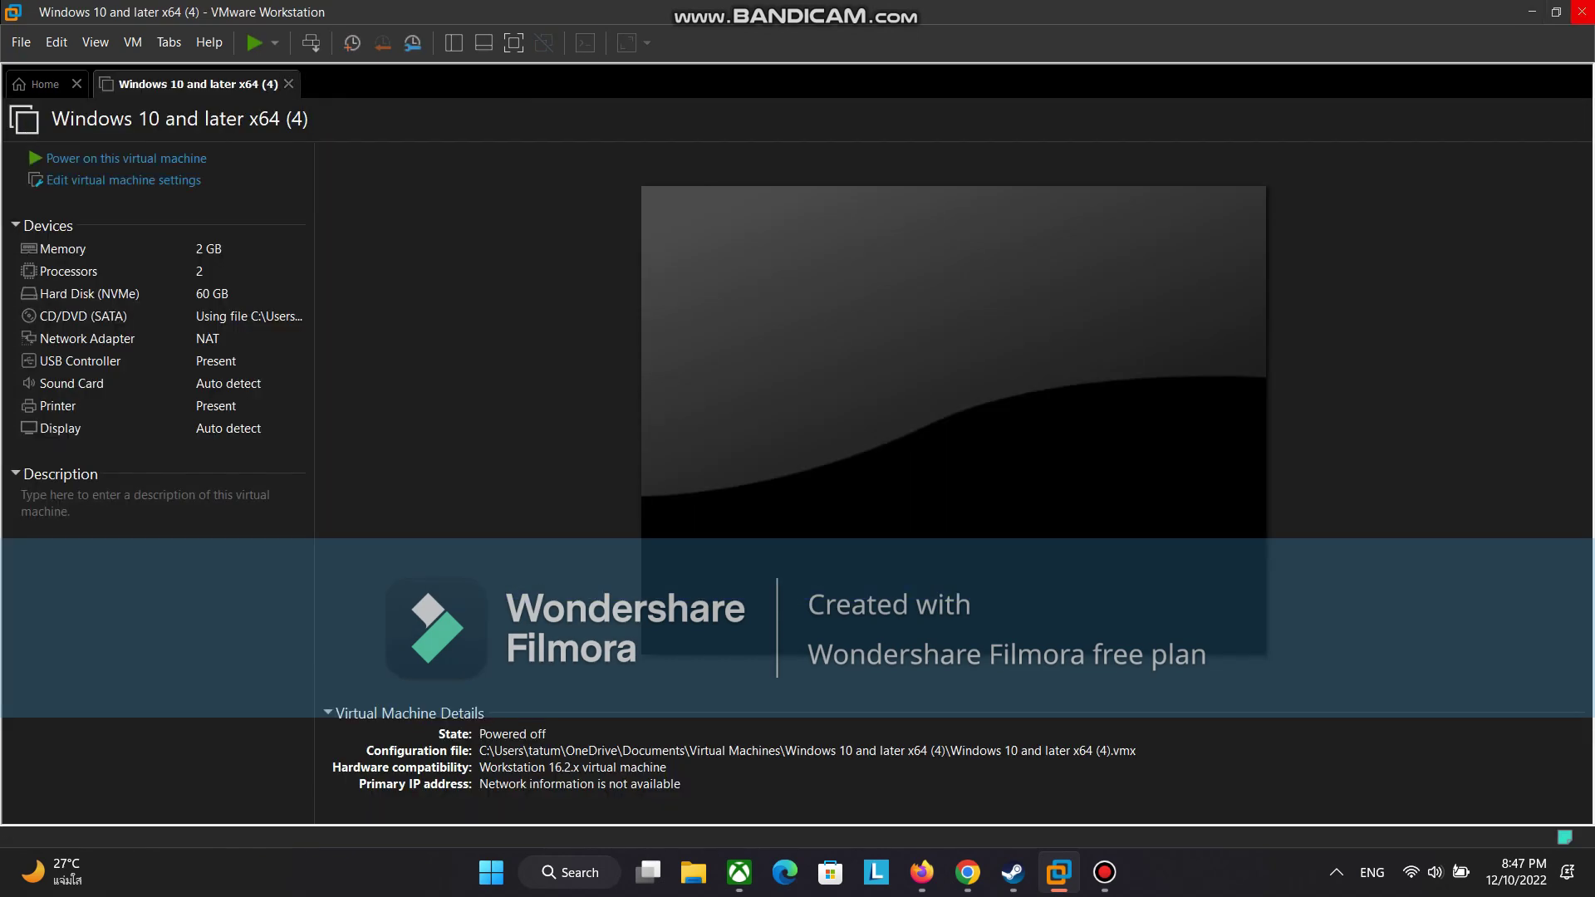